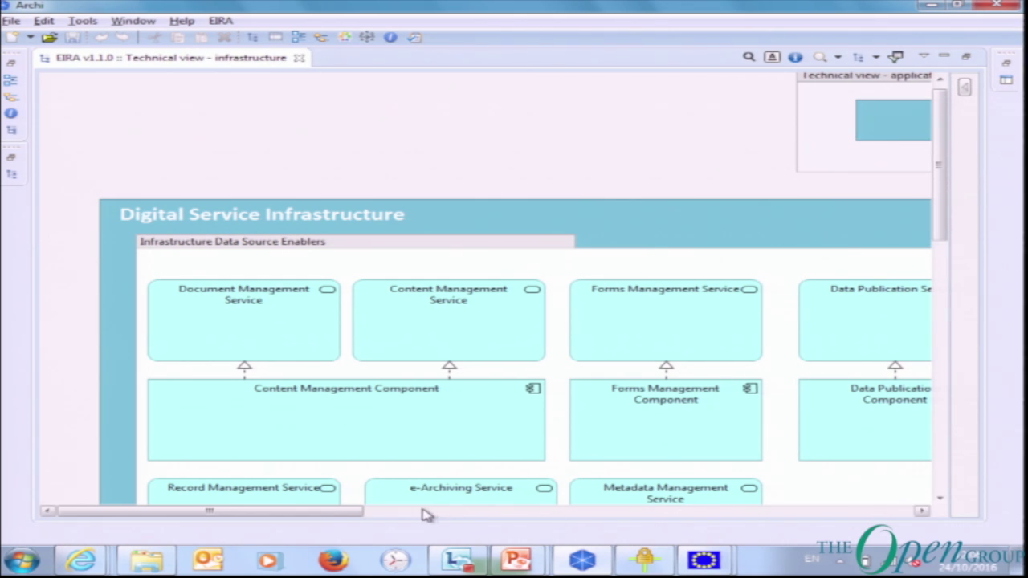
drag(319, 516, 573, 518)
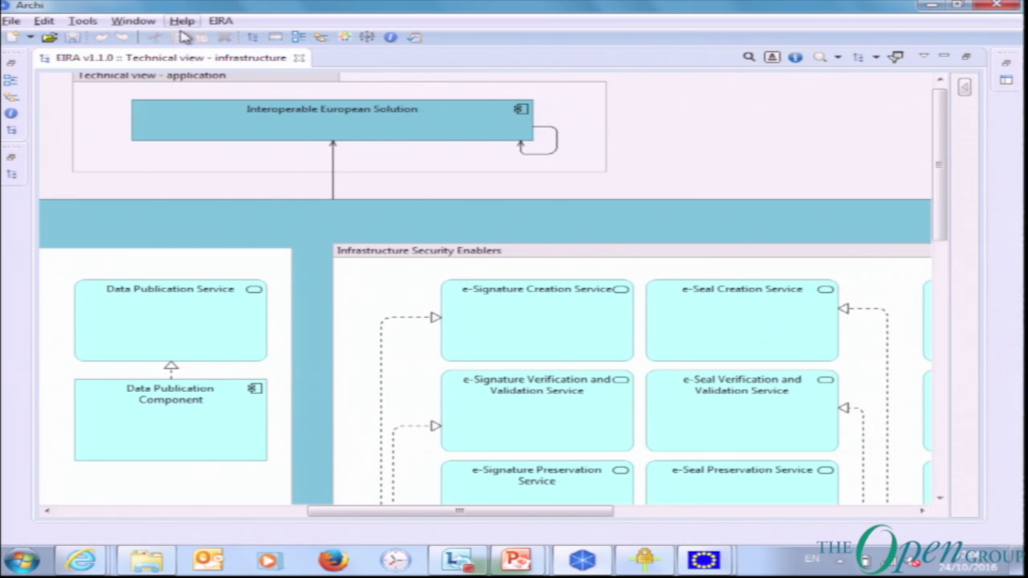
double_click(190, 61)
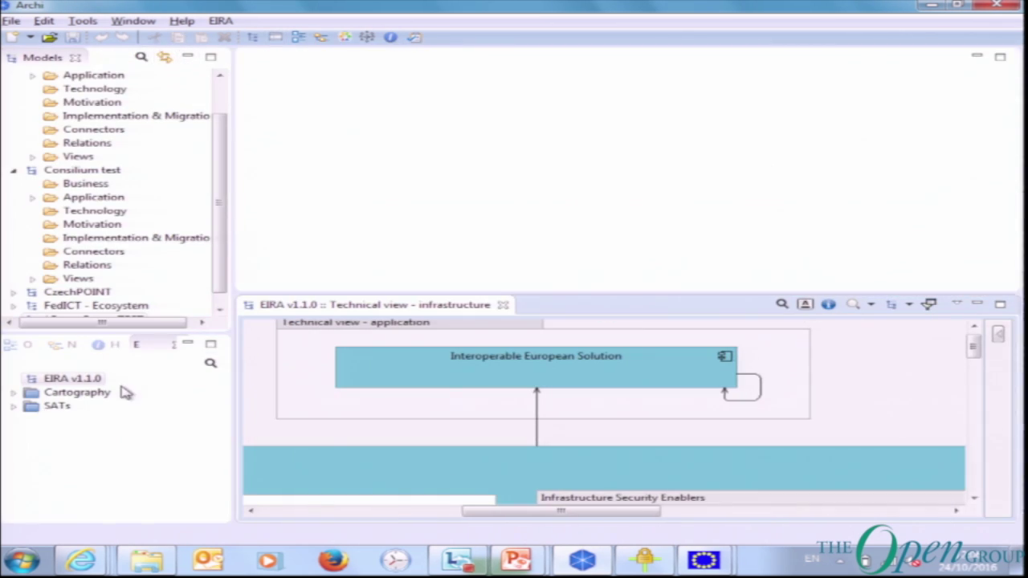
click(13, 393)
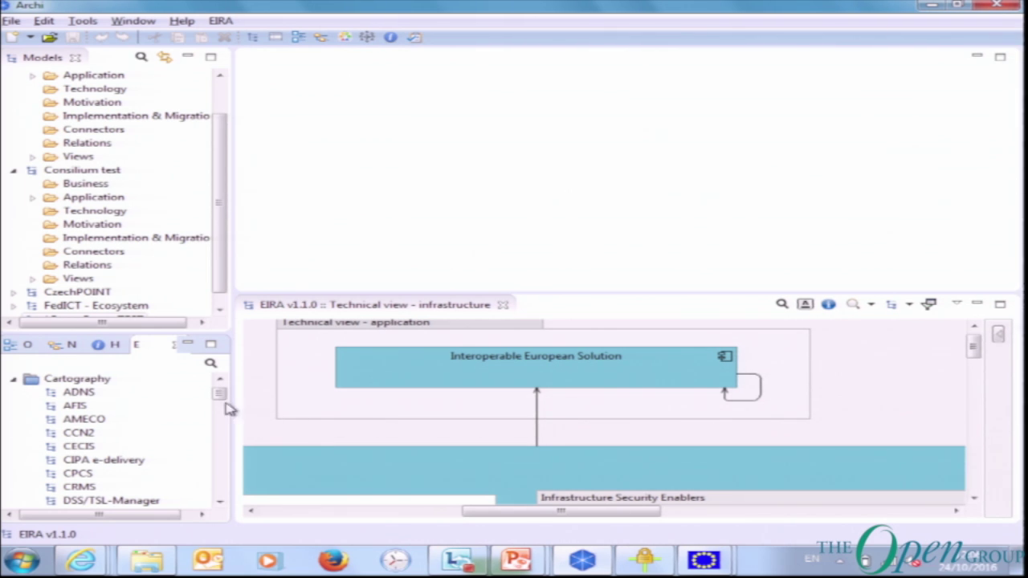
mouse_move(218, 394)
mouse_down()
mouse_move(221, 442)
mouse_move(229, 385)
mouse_up()
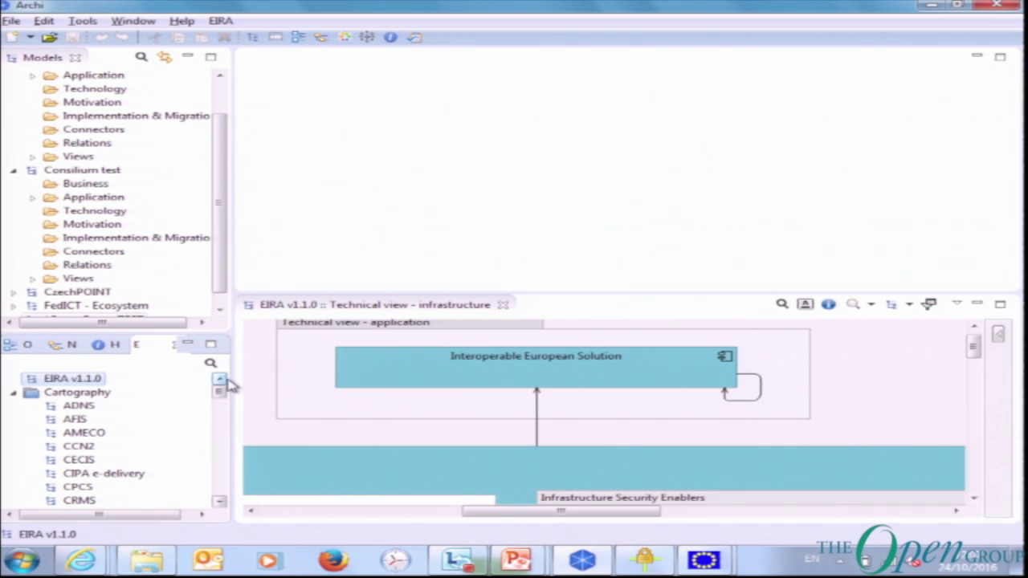
click(404, 309)
double_click(404, 306)
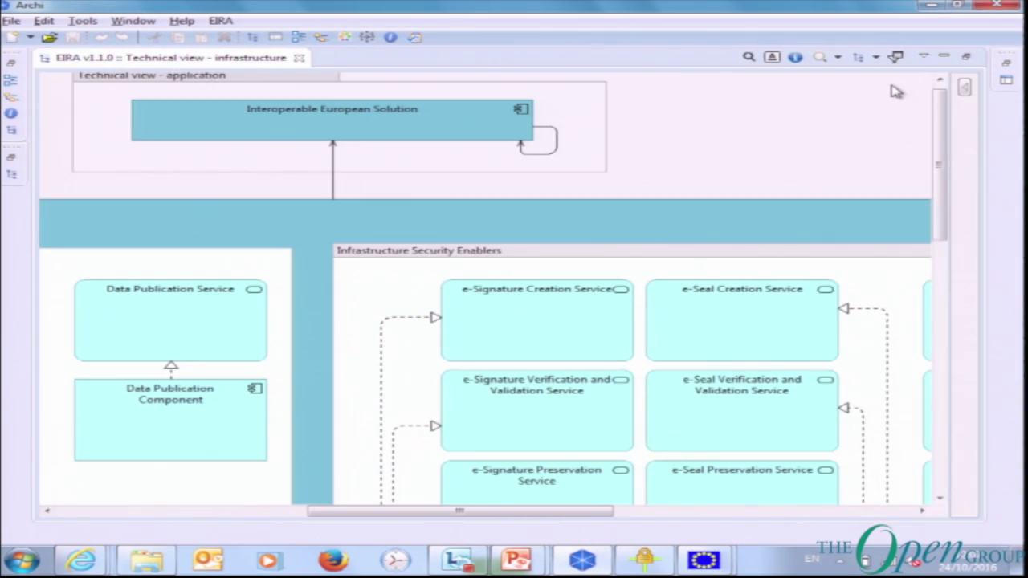
Step: Start a query in the Query Items panel containing the Interoperable European Solution building block
click(897, 58)
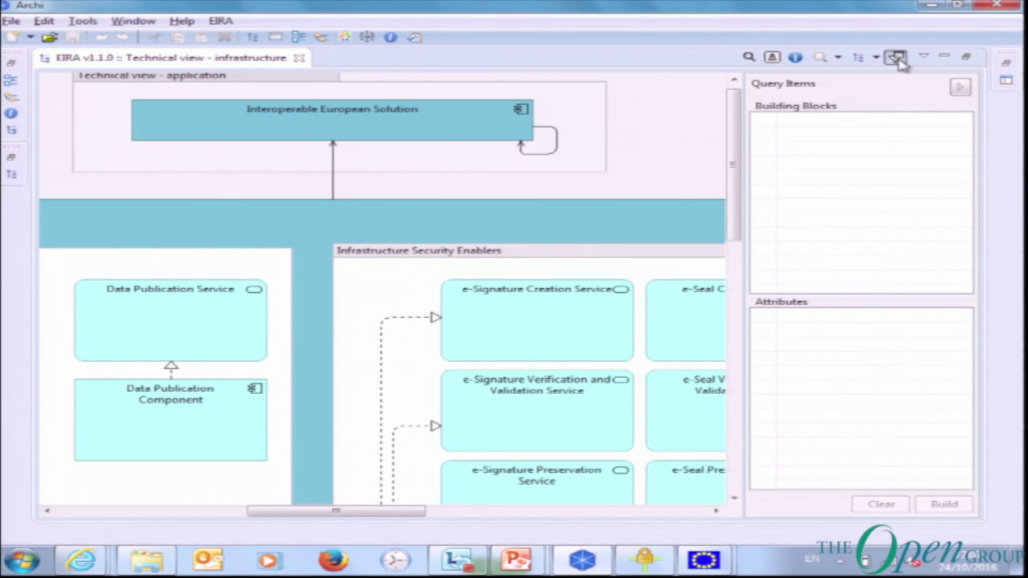
right_click(393, 127)
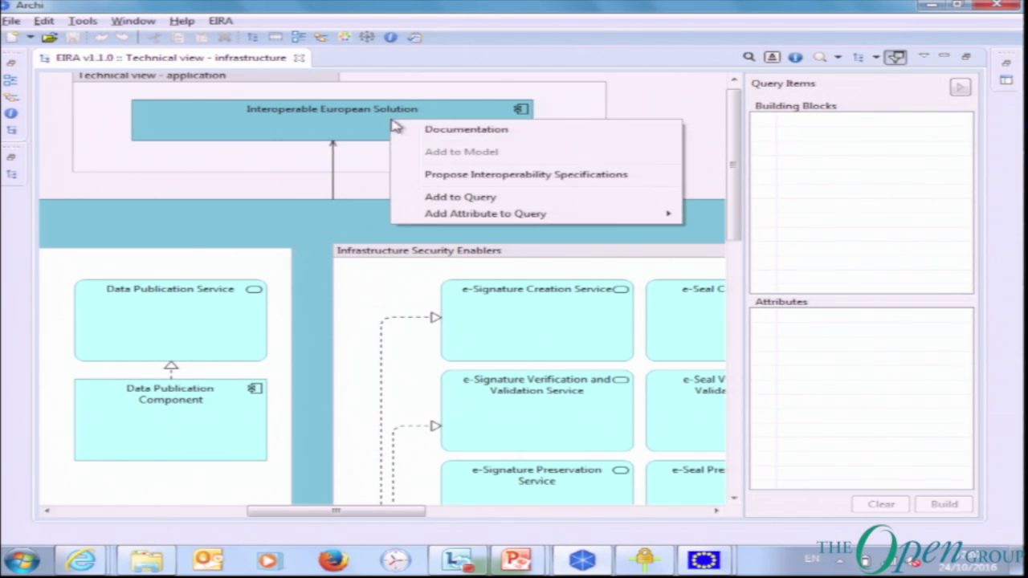
click(462, 200)
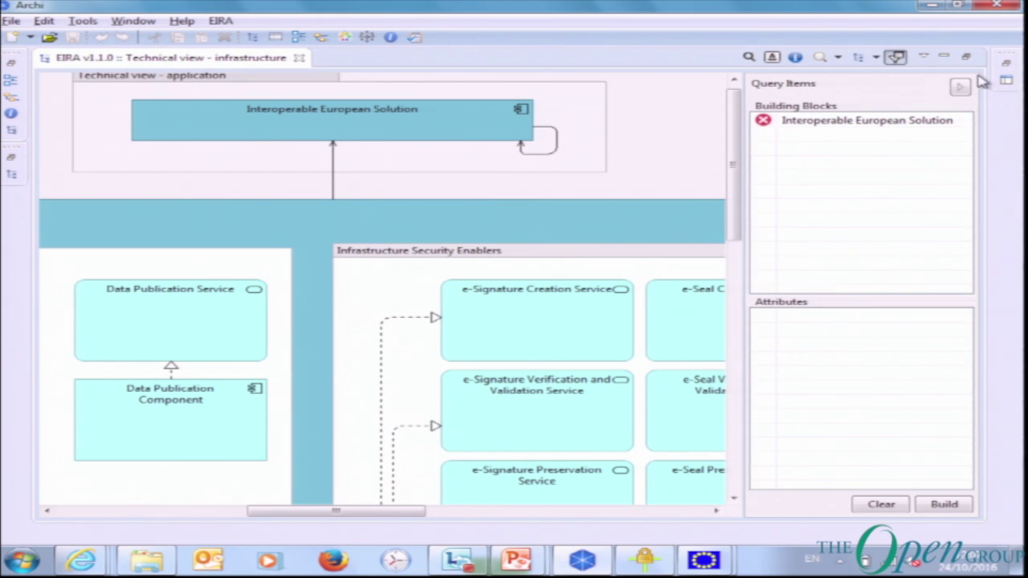
click(875, 58)
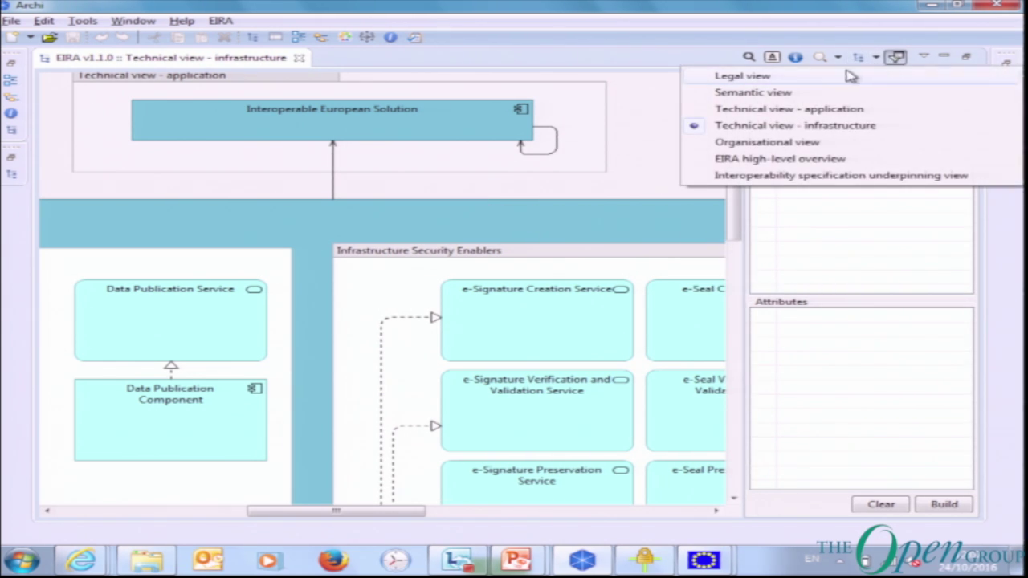
Step: Add Public Service Provider from the EIRA Organisational view to the query
click(788, 142)
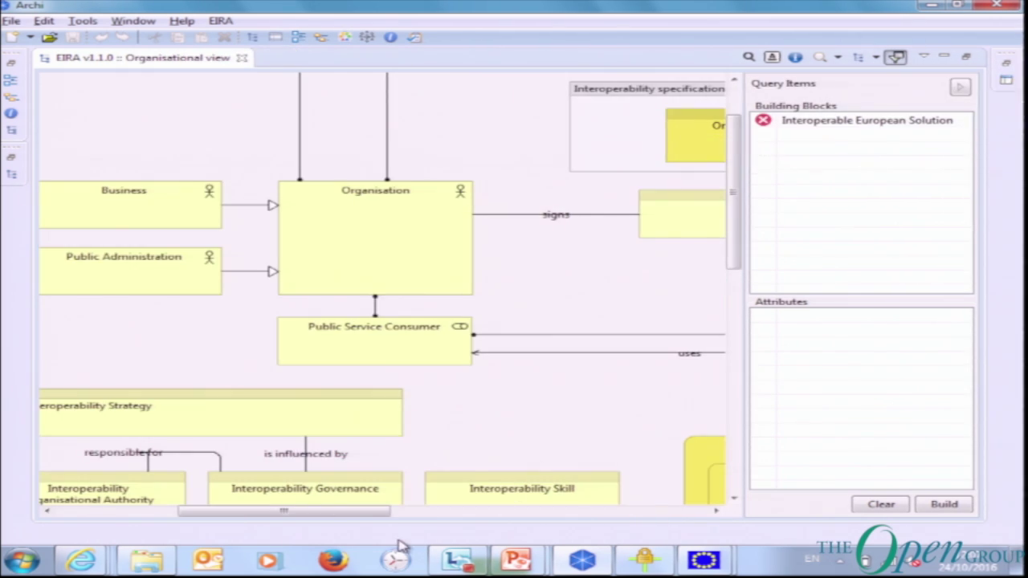
drag(372, 516, 629, 530)
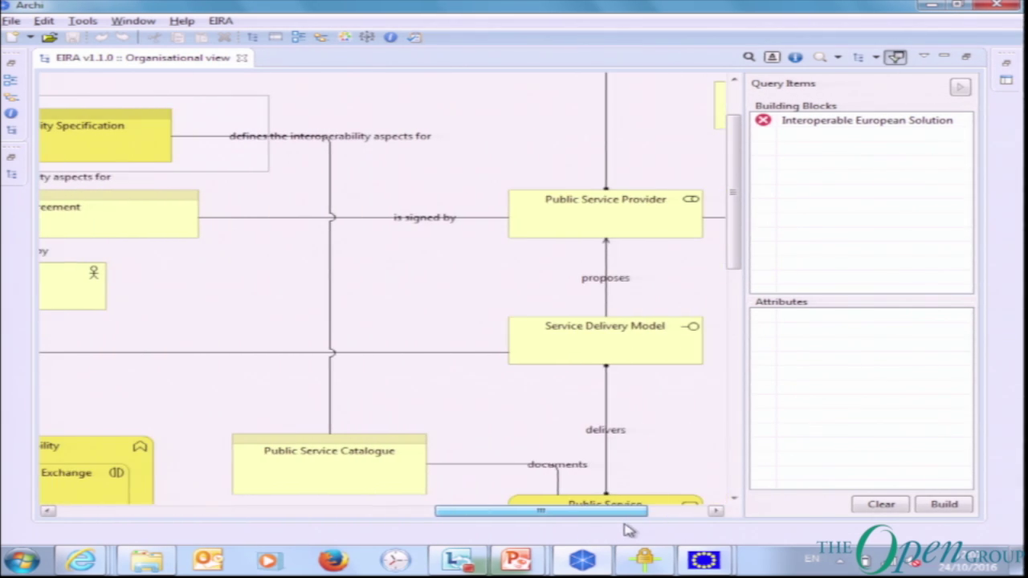
right_click(584, 222)
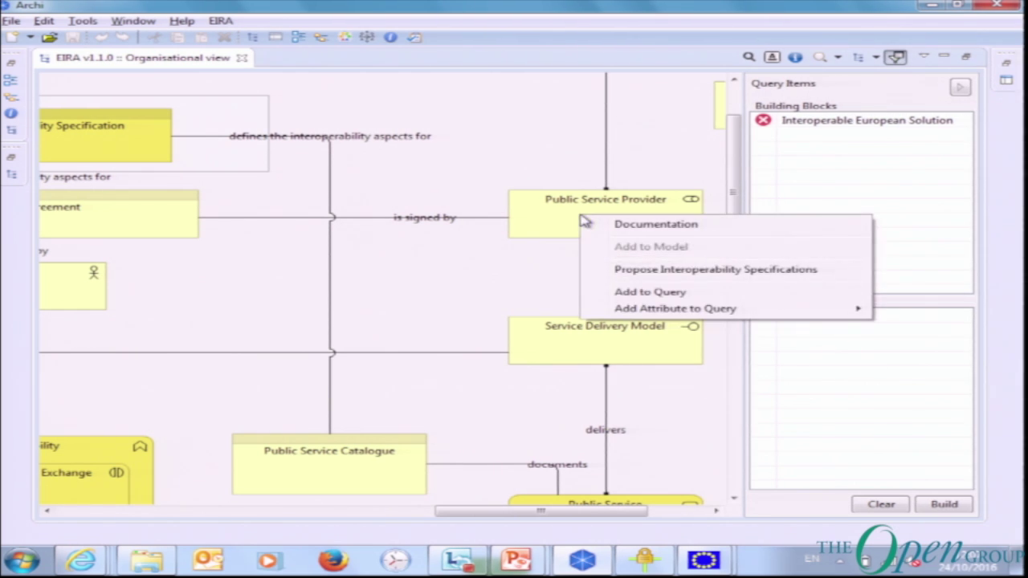
click(649, 293)
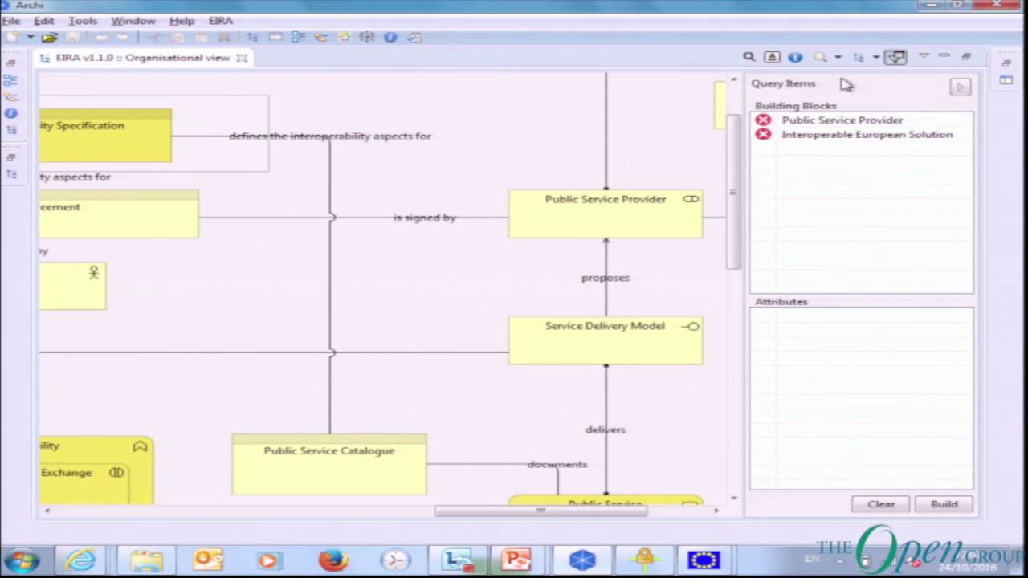
click(877, 58)
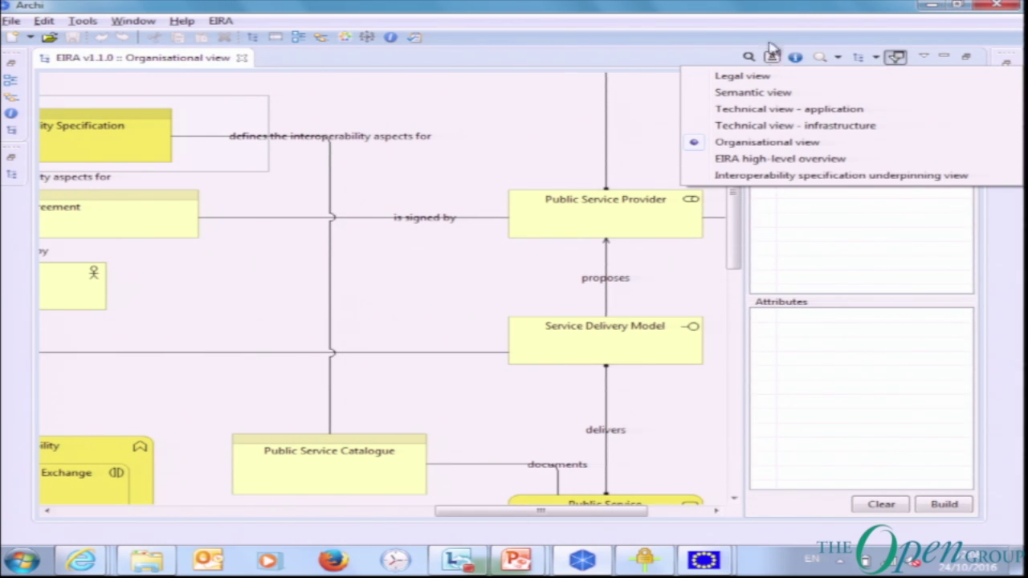
Step: Add Public Policy from the Legal view and open Build Query listing all three blocks
click(761, 78)
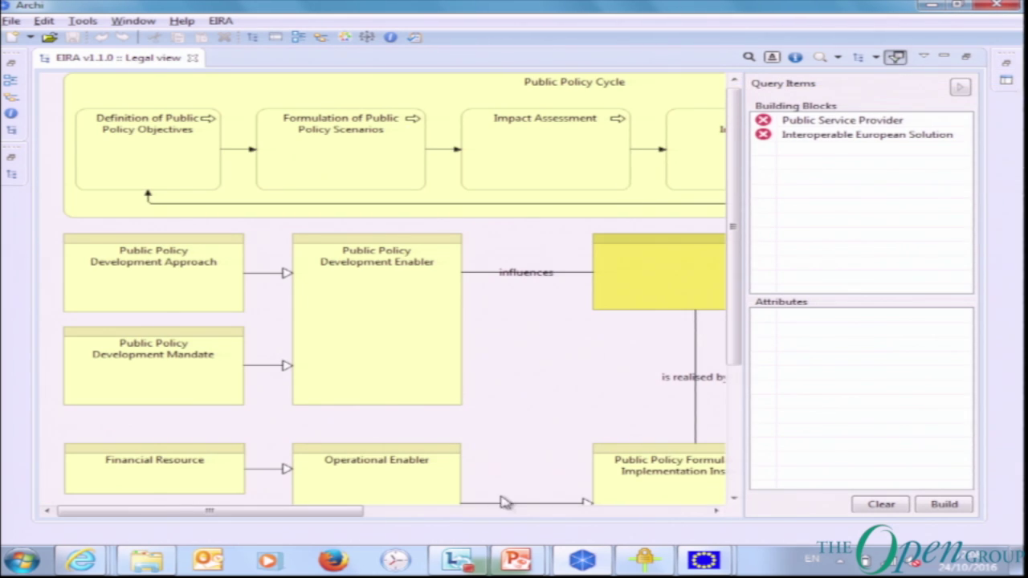
drag(294, 511, 466, 526)
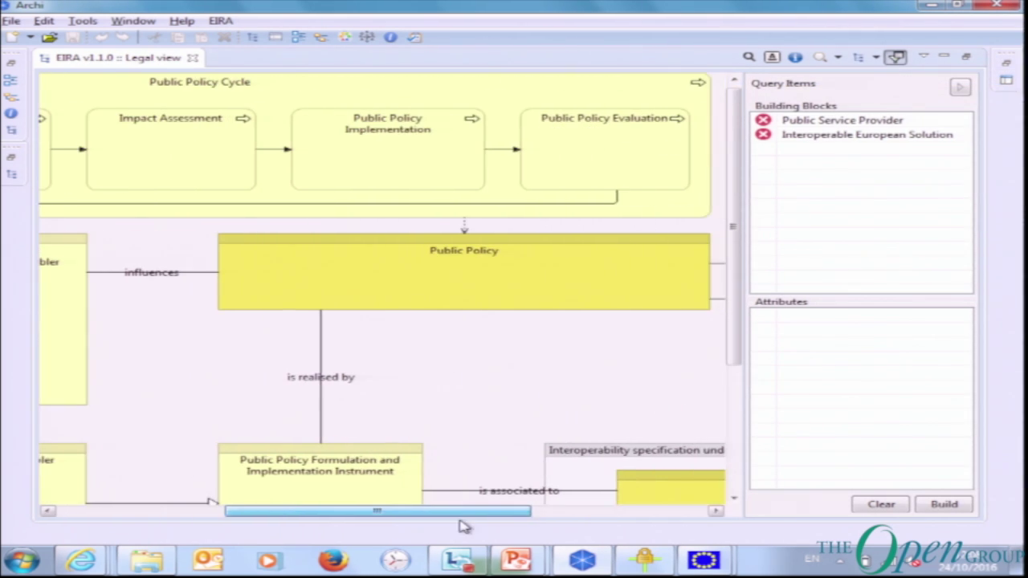
right_click(437, 282)
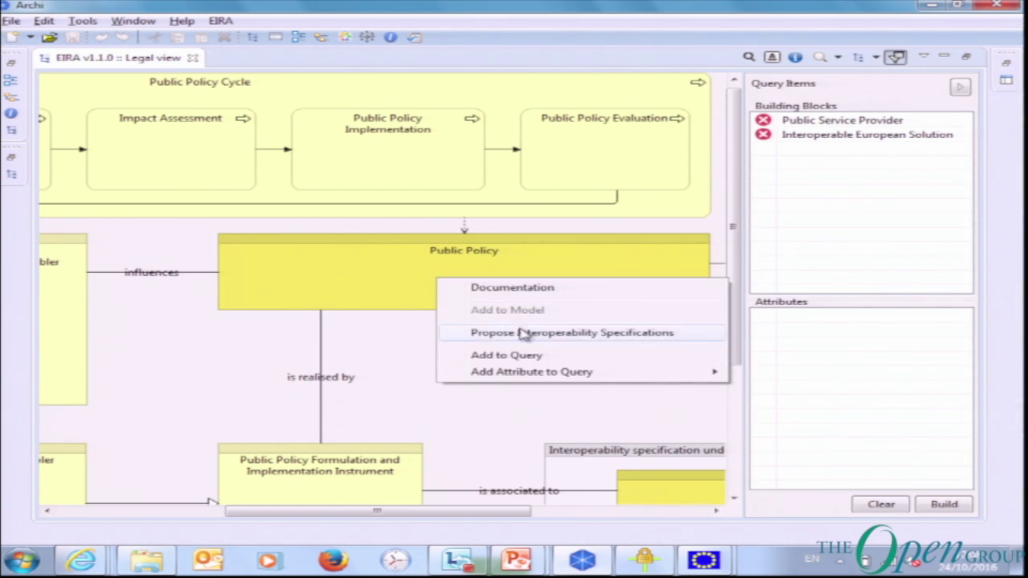
click(531, 355)
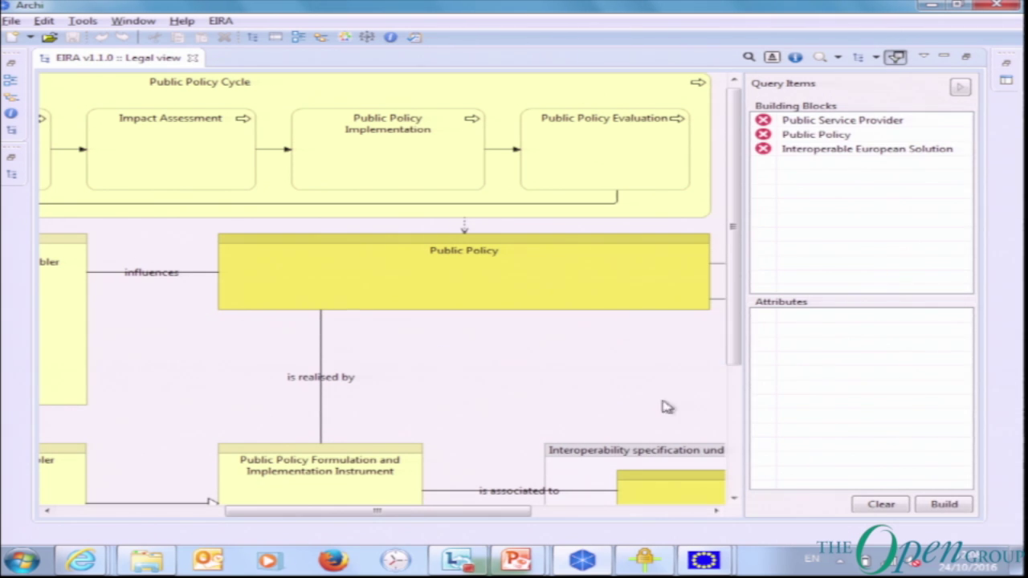
click(948, 513)
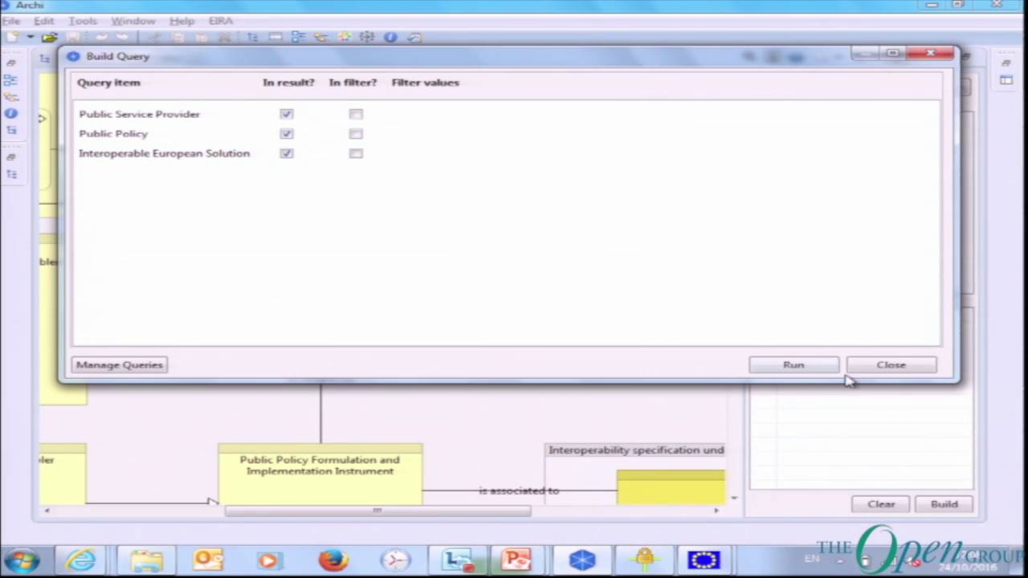
Step: Run the query, narrow the Public Service Provider column, then close the results
click(813, 363)
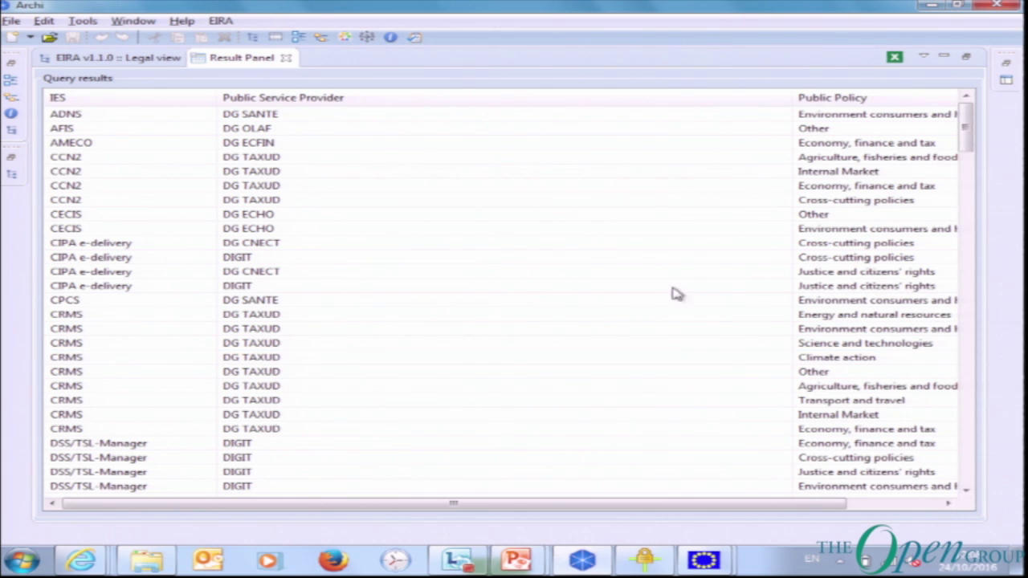
drag(798, 90, 389, 102)
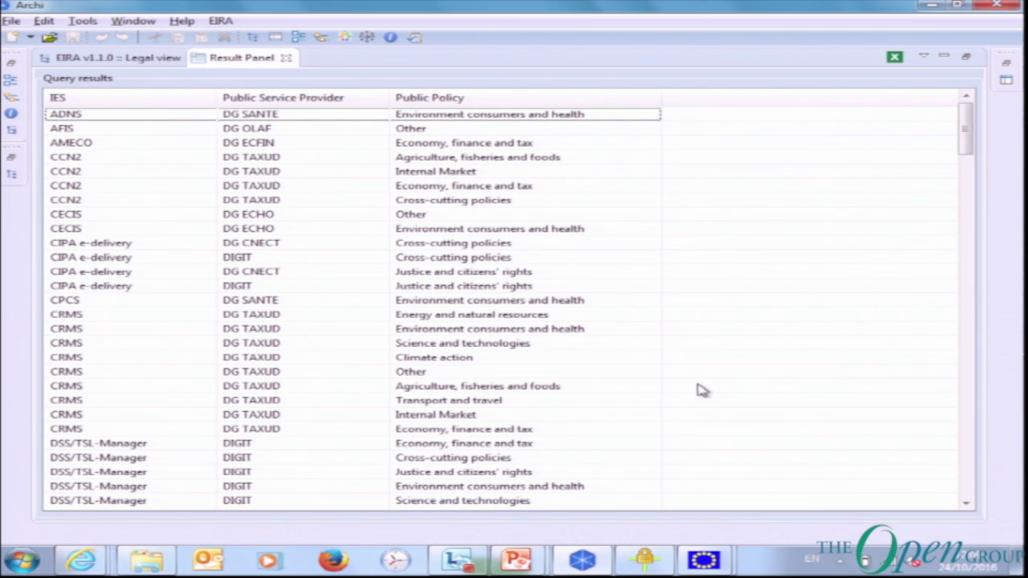
click(286, 58)
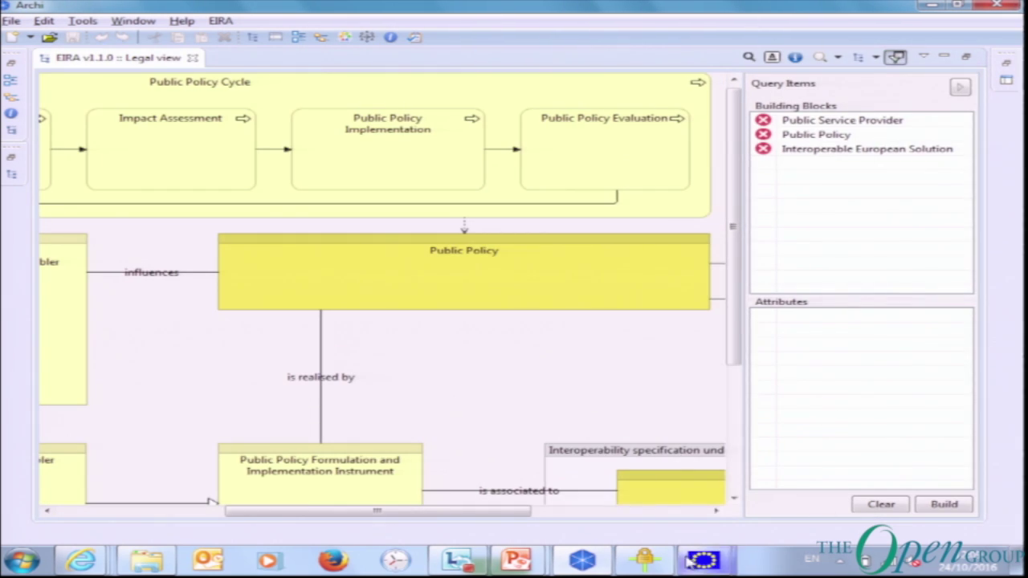
drag(482, 514, 536, 514)
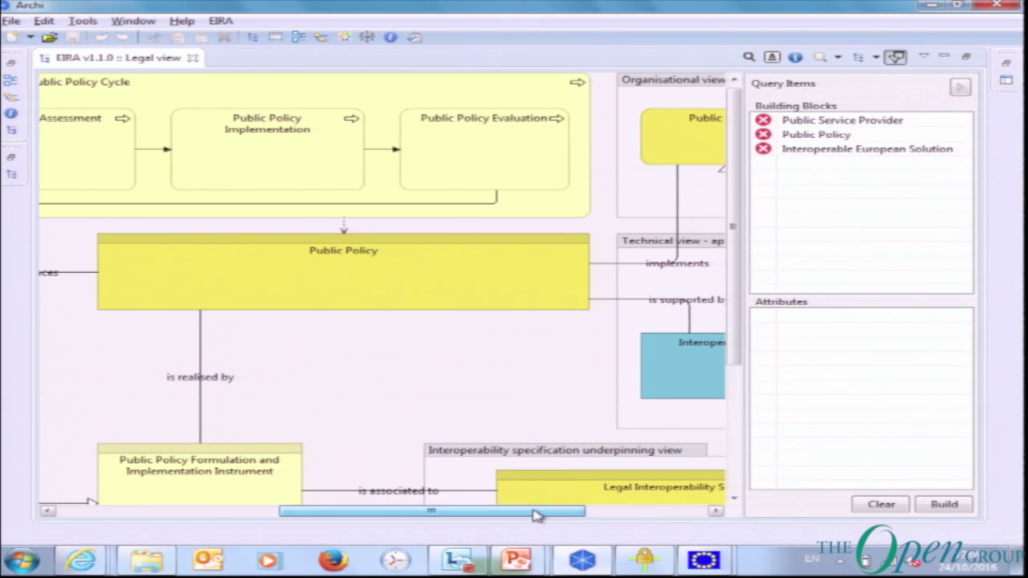
Step: Add Identity Management Component from the Technical view - infrastructure to the query
click(896, 56)
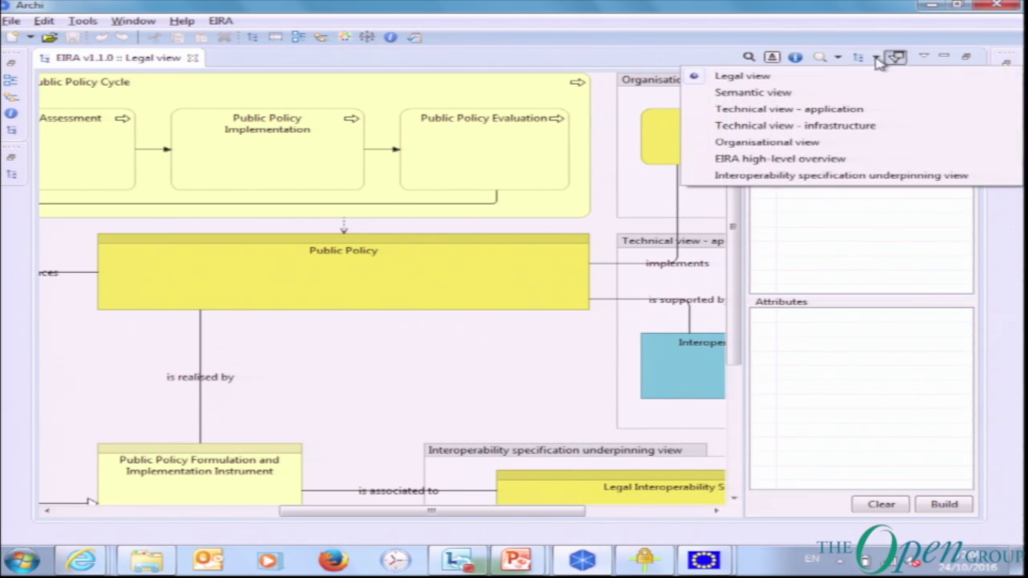
click(805, 126)
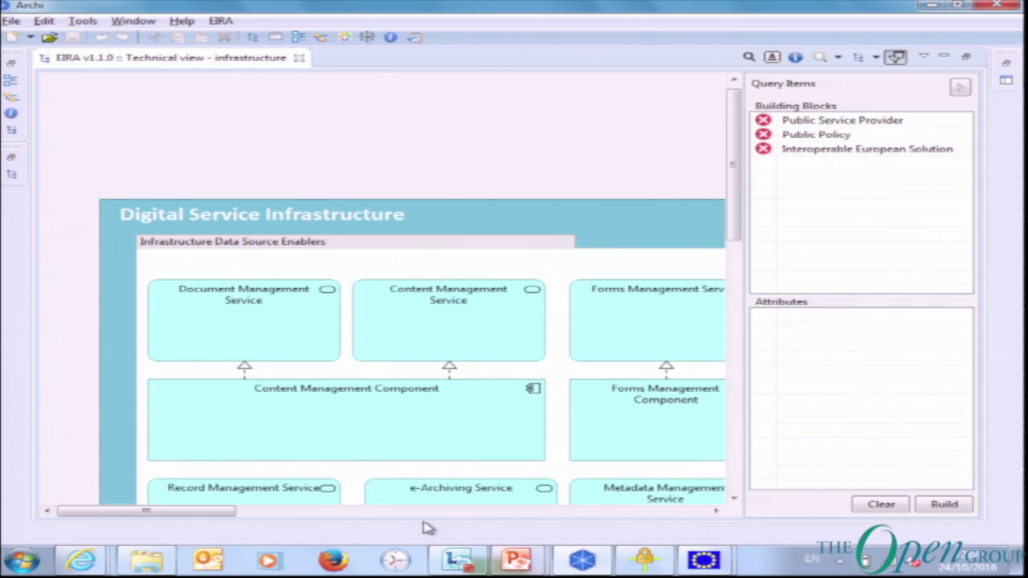
drag(213, 519, 589, 534)
drag(732, 203, 734, 302)
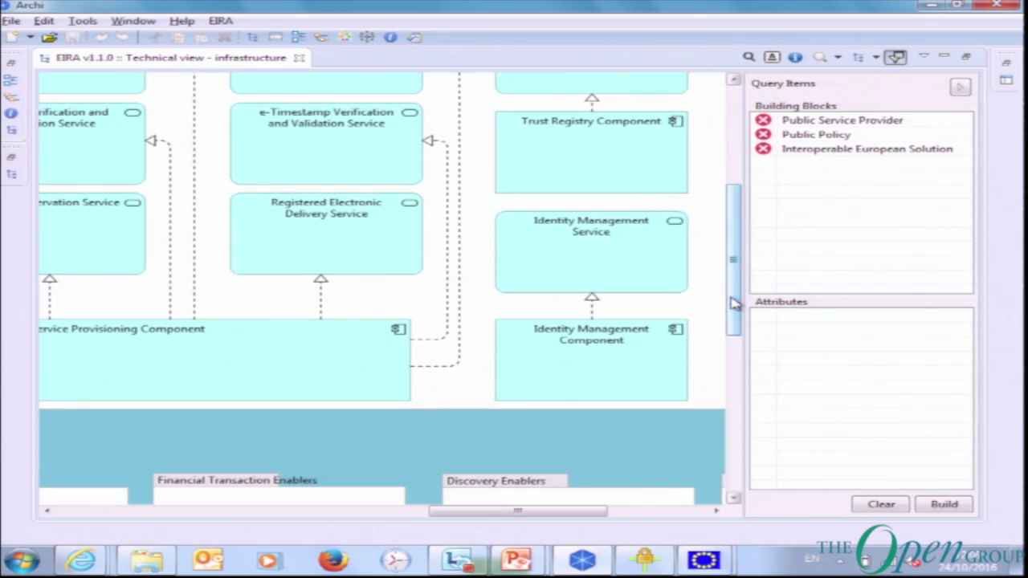
right_click(585, 355)
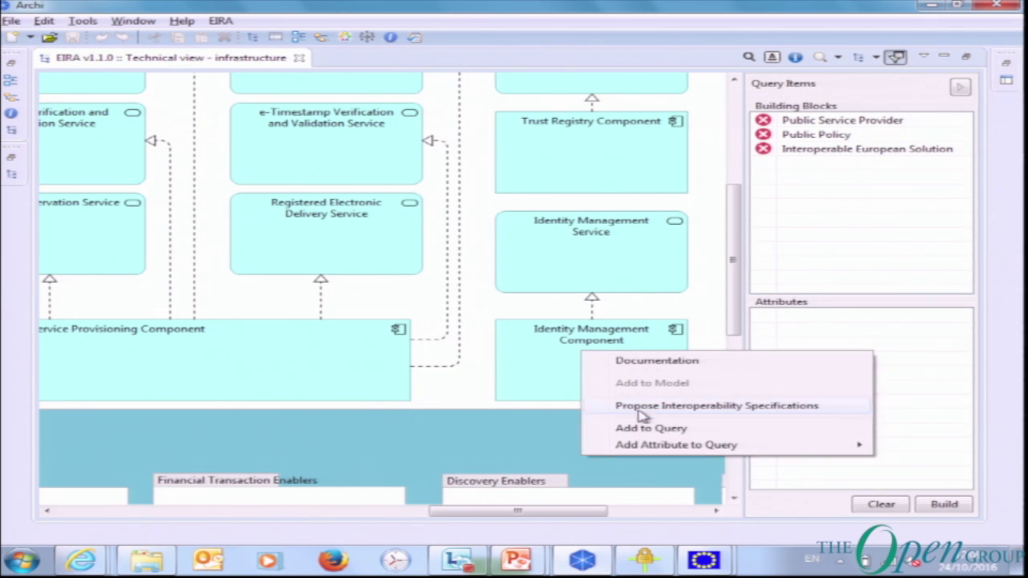
click(648, 432)
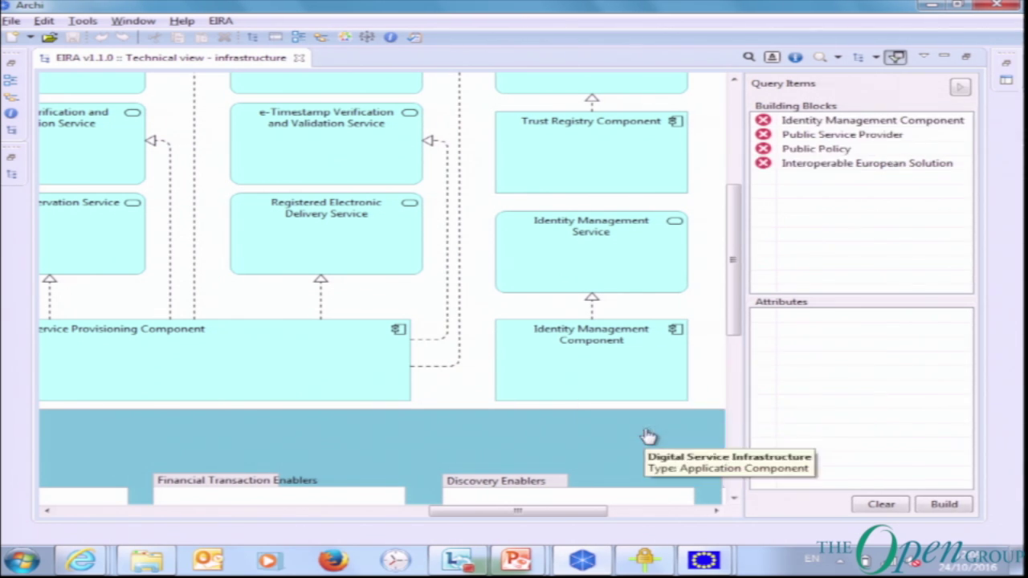
Step: Add the component's reusability and reuse_status attributes to the query
right_click(610, 374)
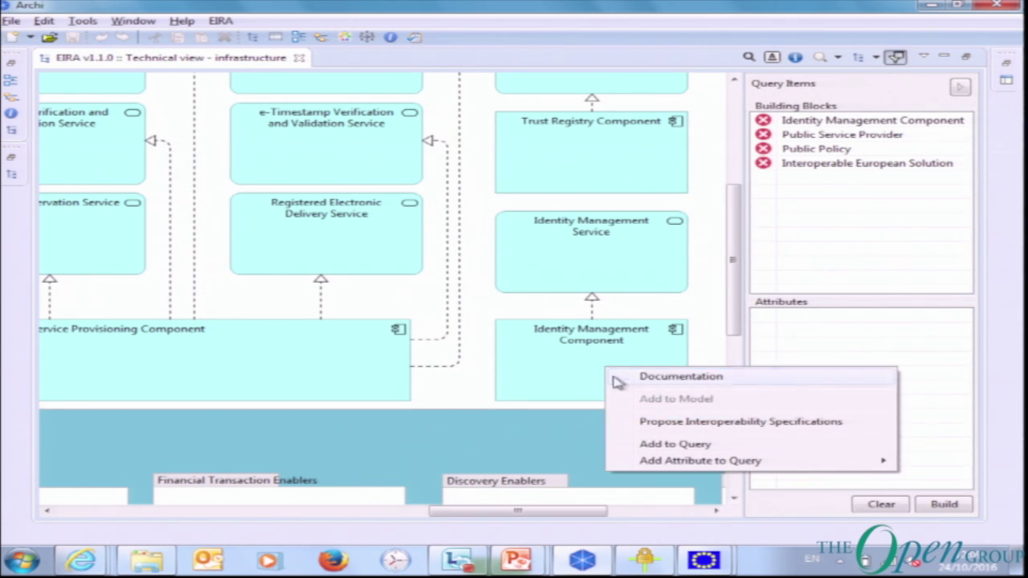
mouse_move(672, 464)
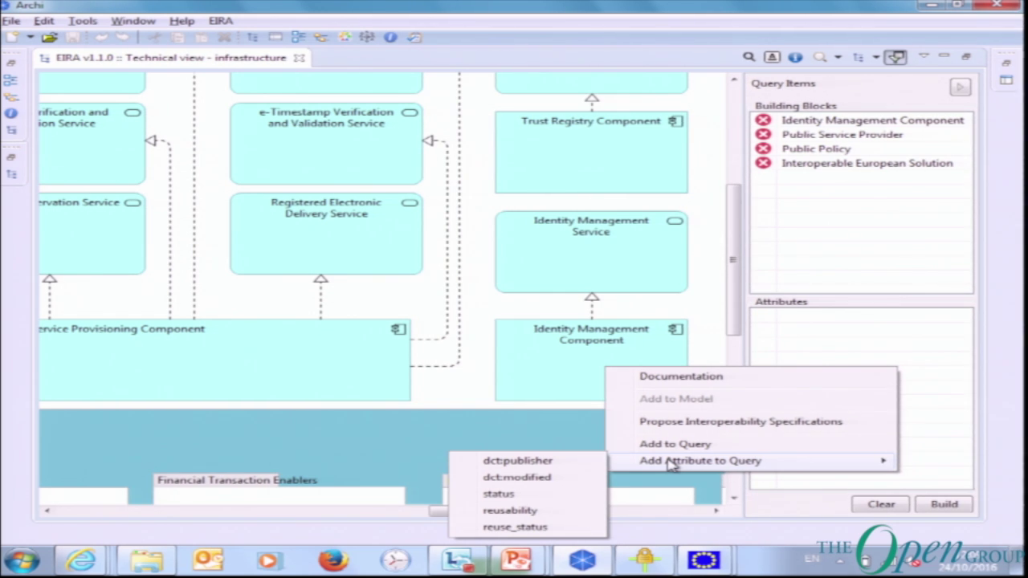
click(527, 514)
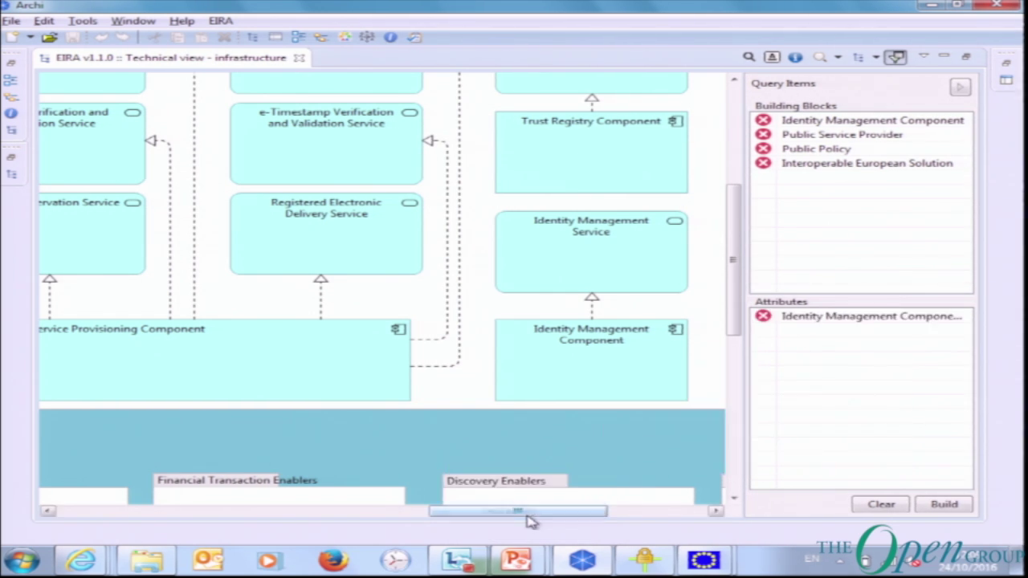
right_click(585, 360)
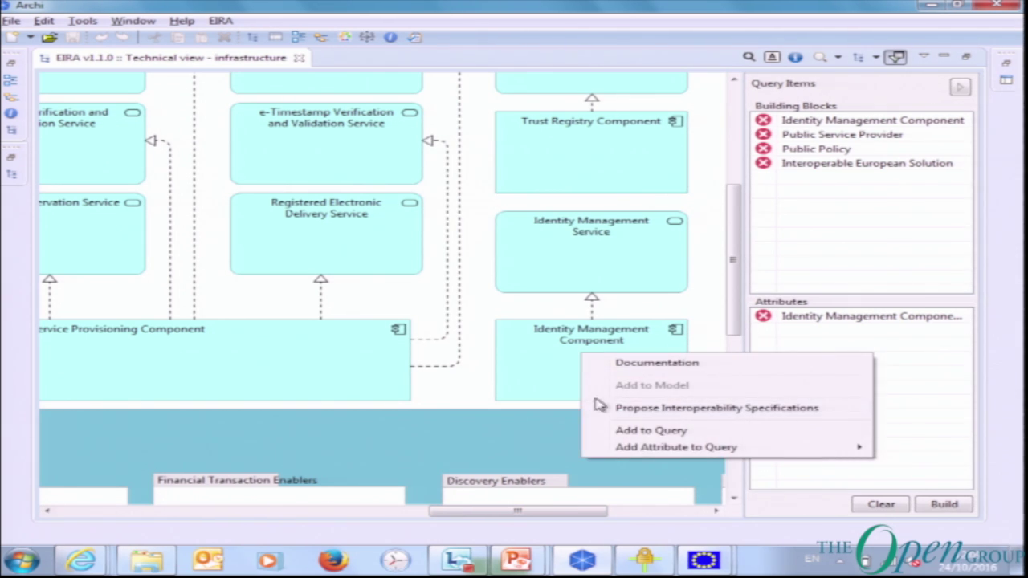
mouse_move(615, 455)
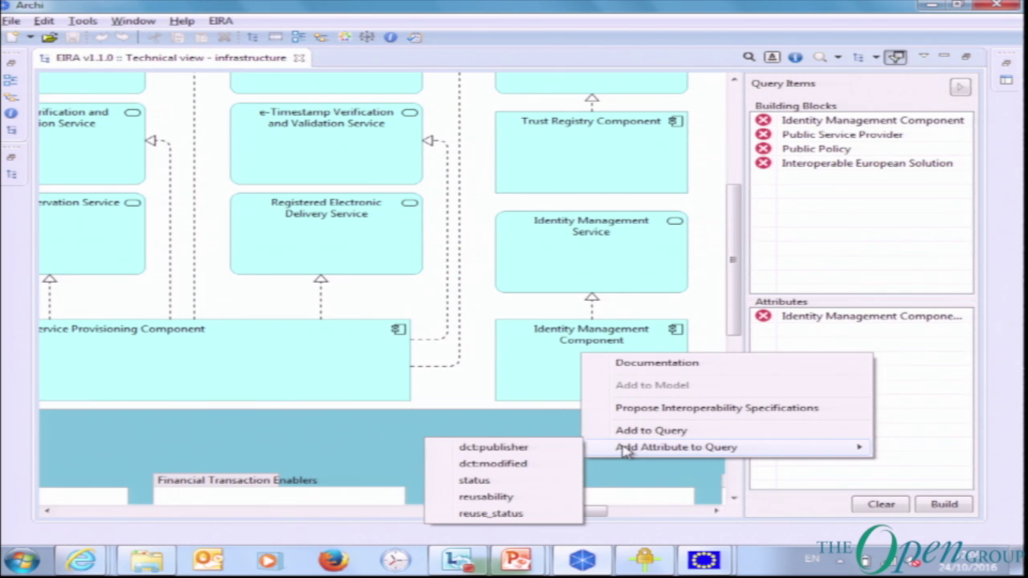
click(517, 514)
Step: Rebuild and run the query, moving Public Service Provider next to IES and narrowing it
click(942, 504)
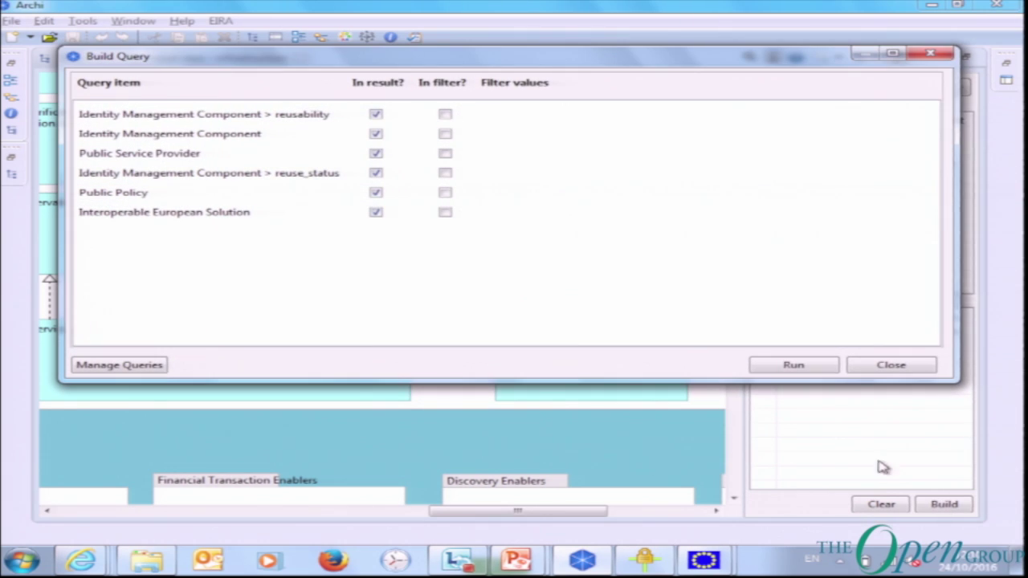
click(829, 367)
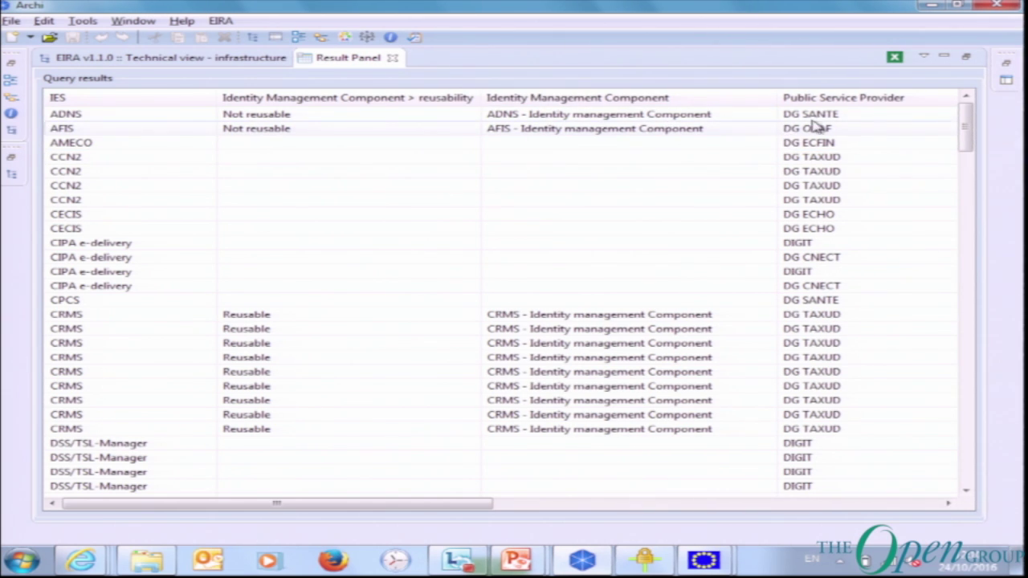
drag(858, 97, 323, 123)
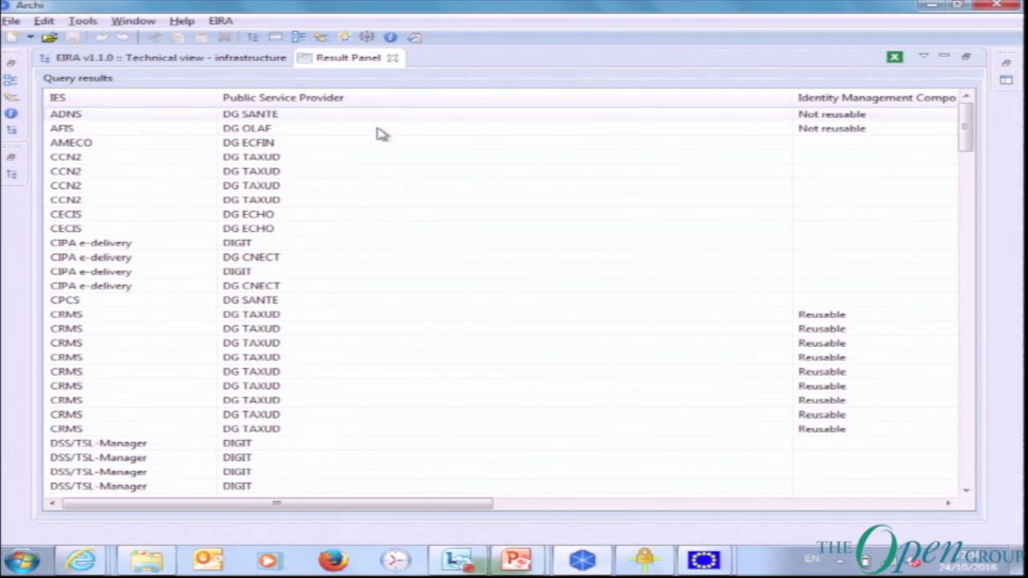
drag(793, 98, 521, 99)
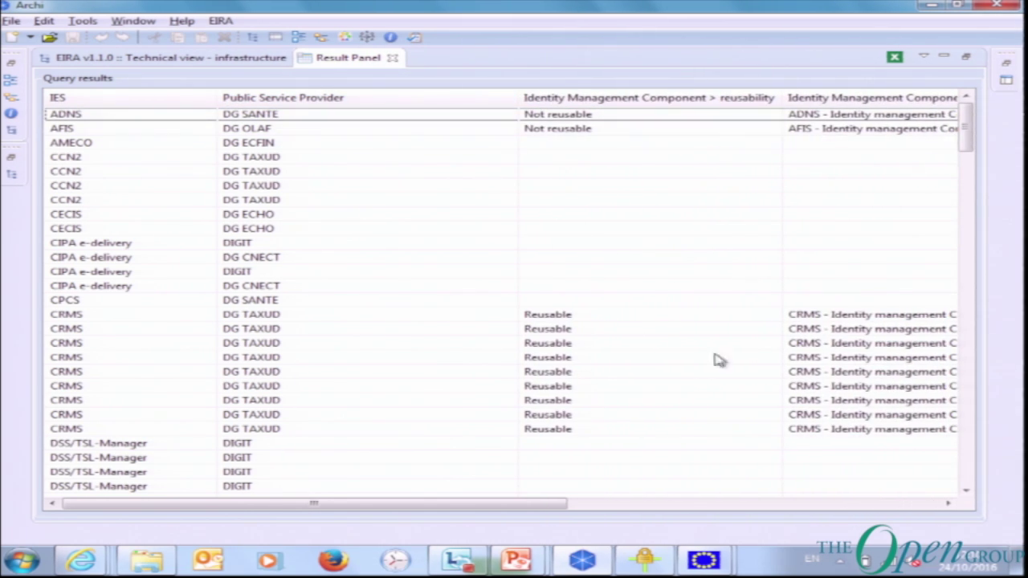
drag(507, 506, 833, 486)
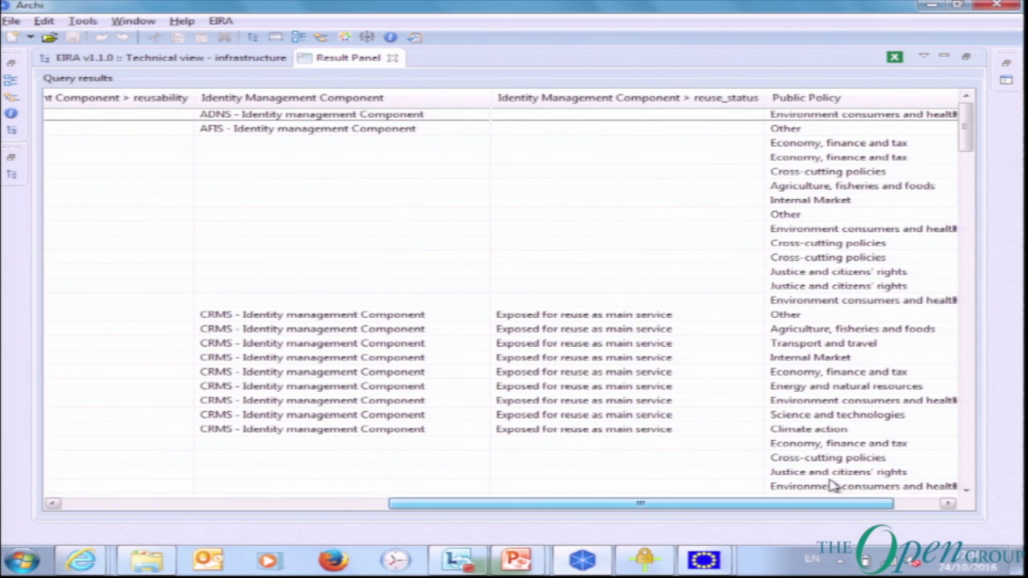
Step: Move Public Policy to the first column and narrow the Public Policy and provider columns
drag(875, 100, 257, 121)
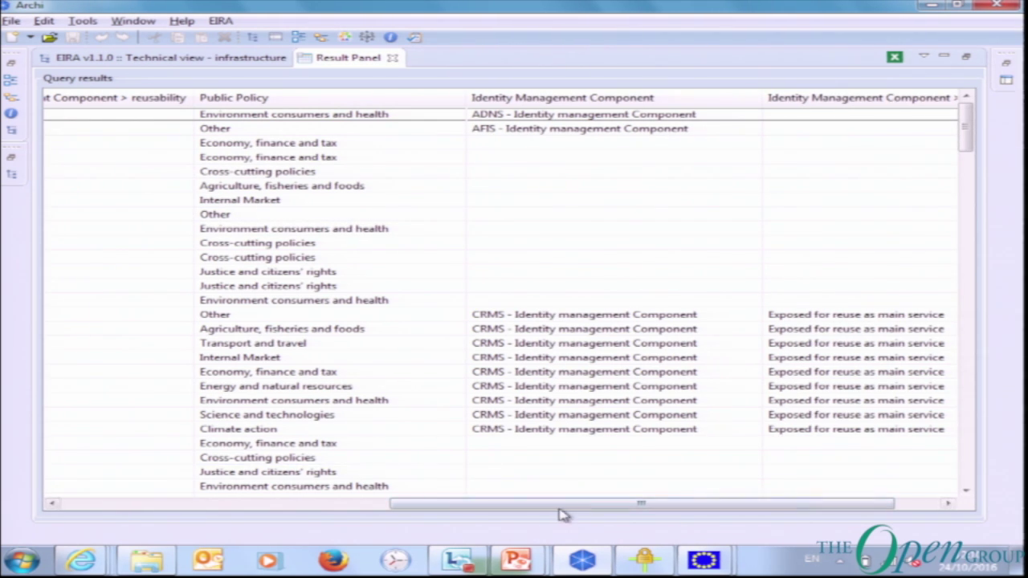
drag(557, 503, 460, 502)
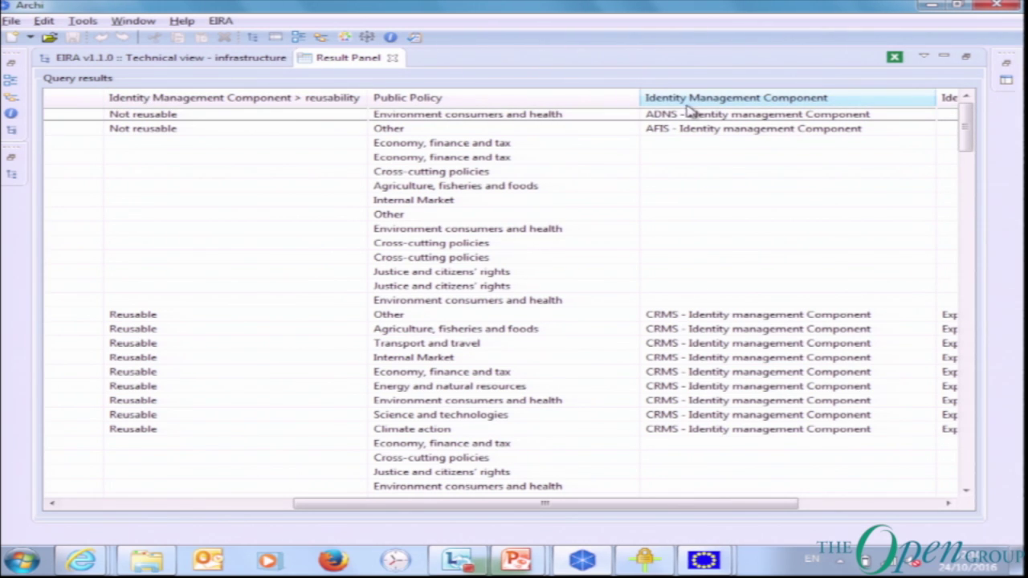
drag(587, 108, 211, 113)
drag(375, 97, 326, 98)
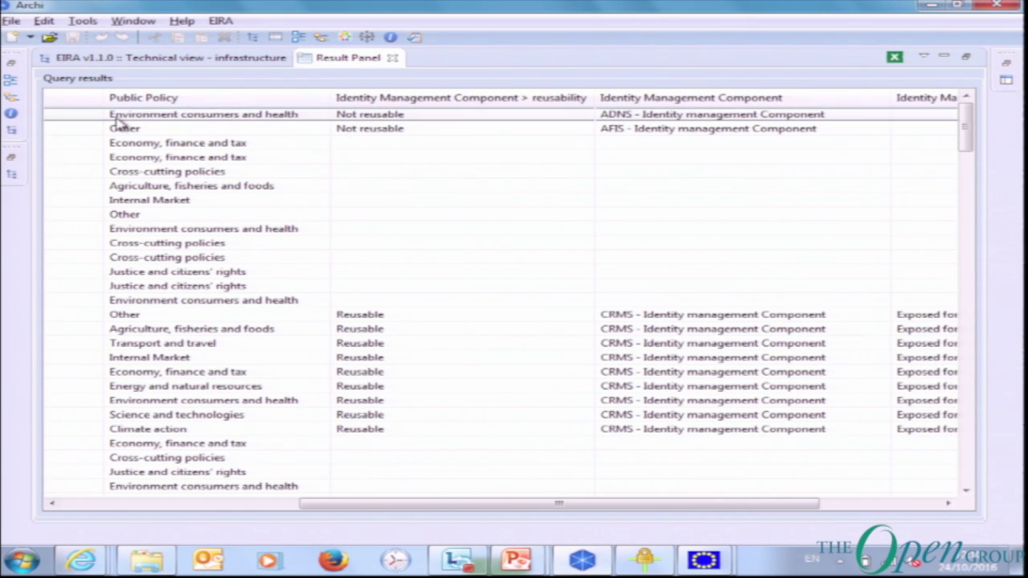
click(212, 505)
drag(521, 93, 389, 98)
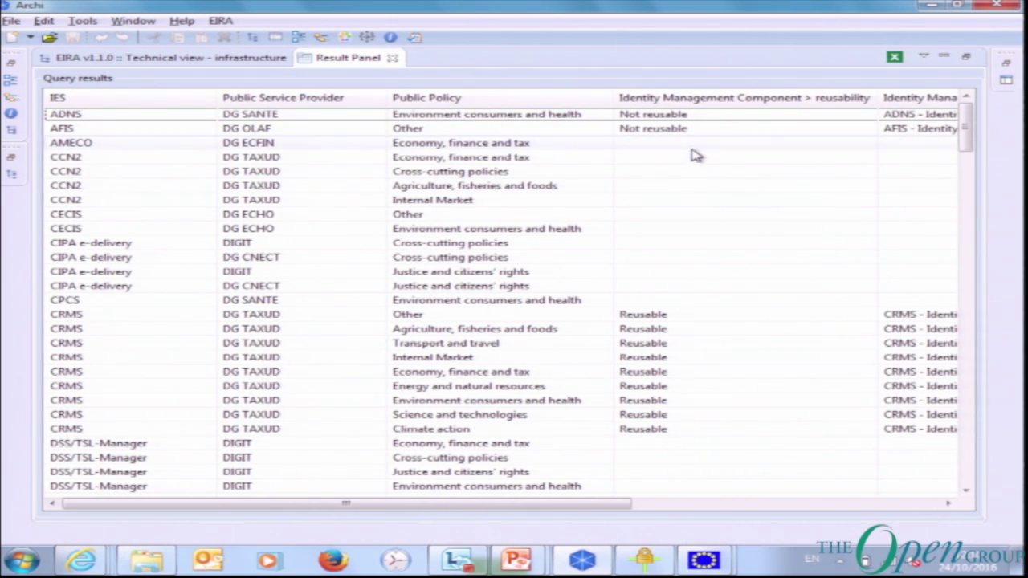
drag(616, 98, 511, 98)
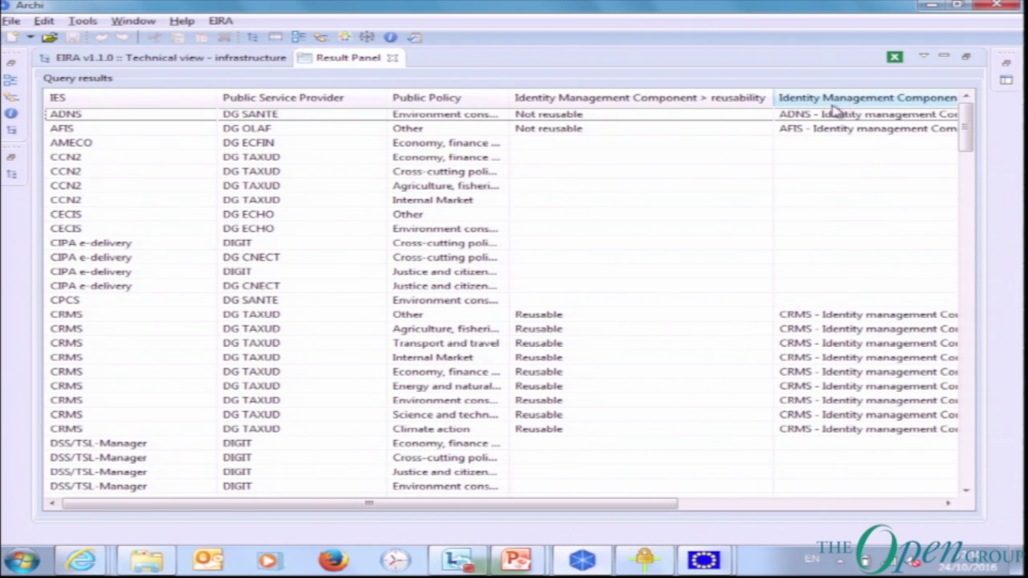
Step: Place Identity Management Component before the reusability column and narrow reusability
drag(874, 98, 500, 101)
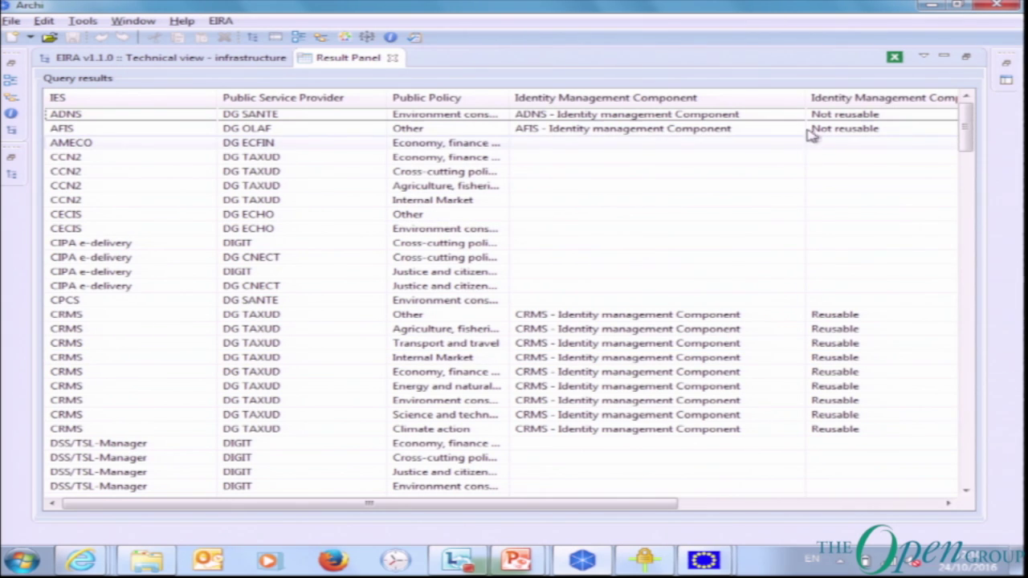
drag(805, 100, 695, 102)
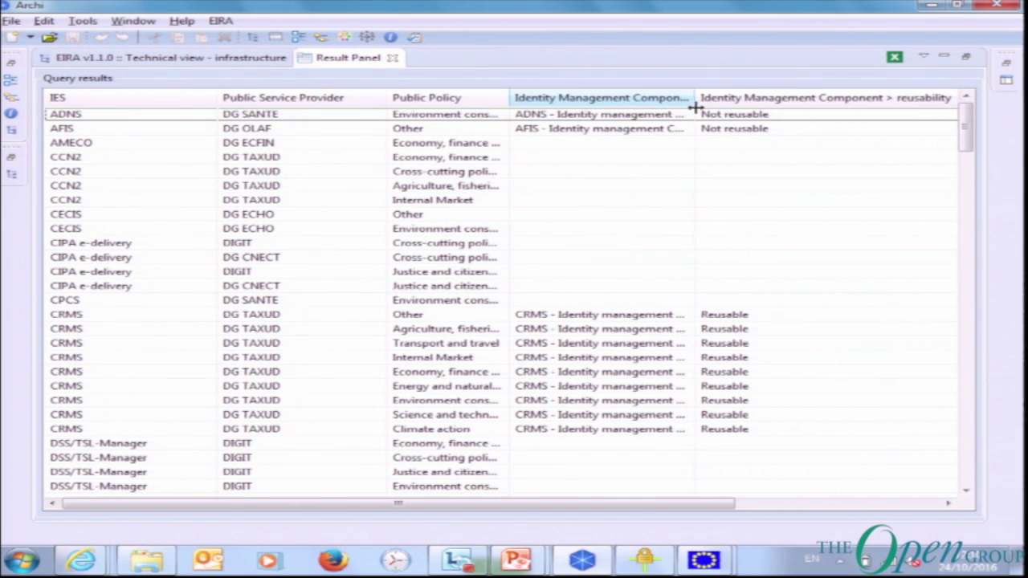
drag(712, 507, 842, 507)
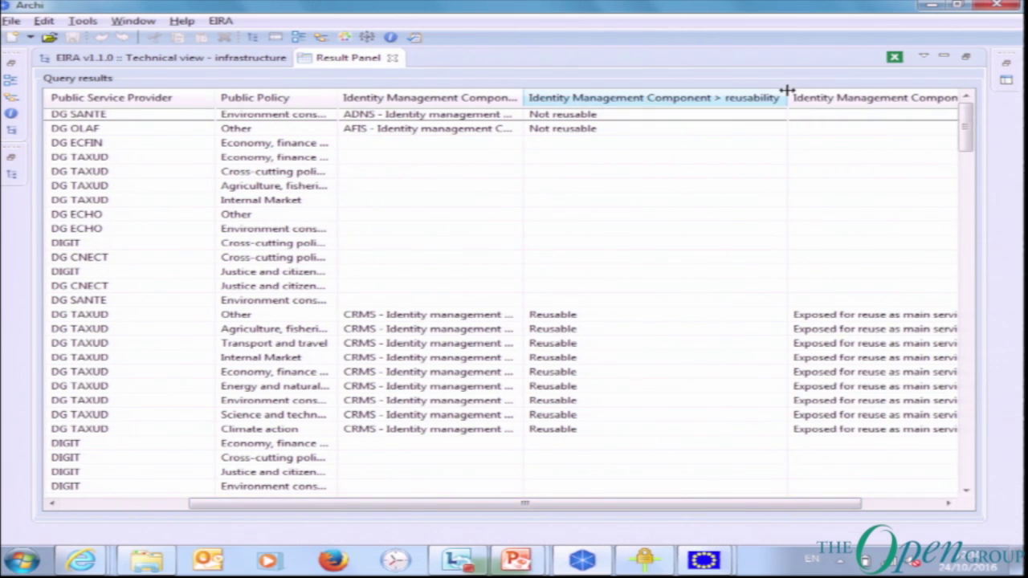
drag(787, 93, 780, 129)
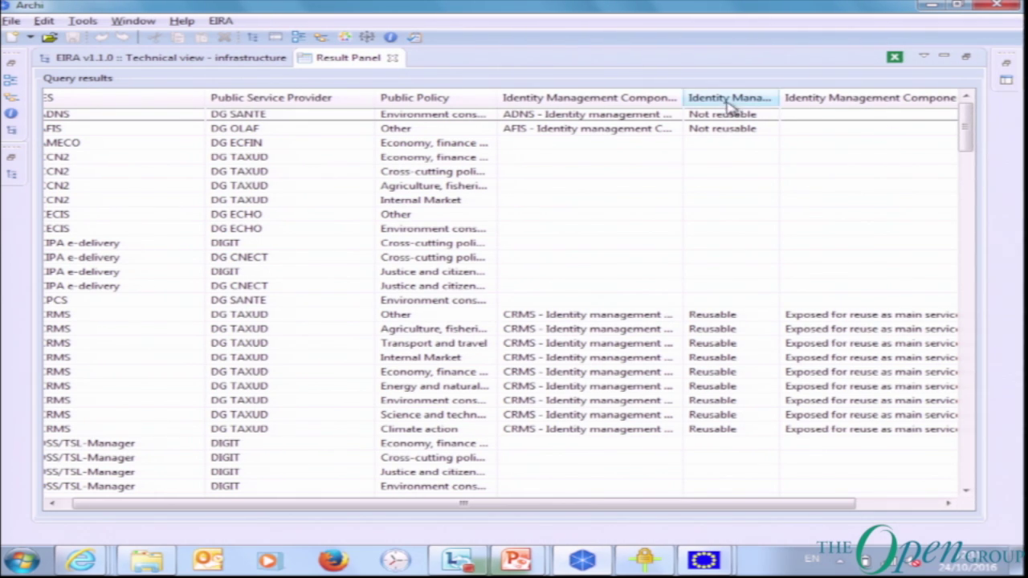
Step: Close the results, restore the diagram editor, collapse Cartography, and select EIRA v1.1.0
click(393, 59)
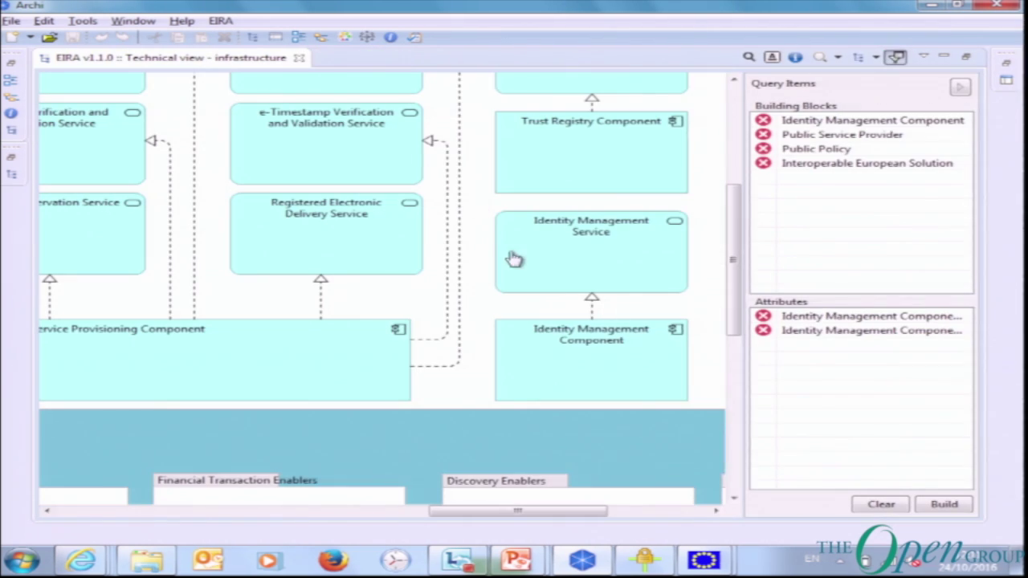
double_click(197, 60)
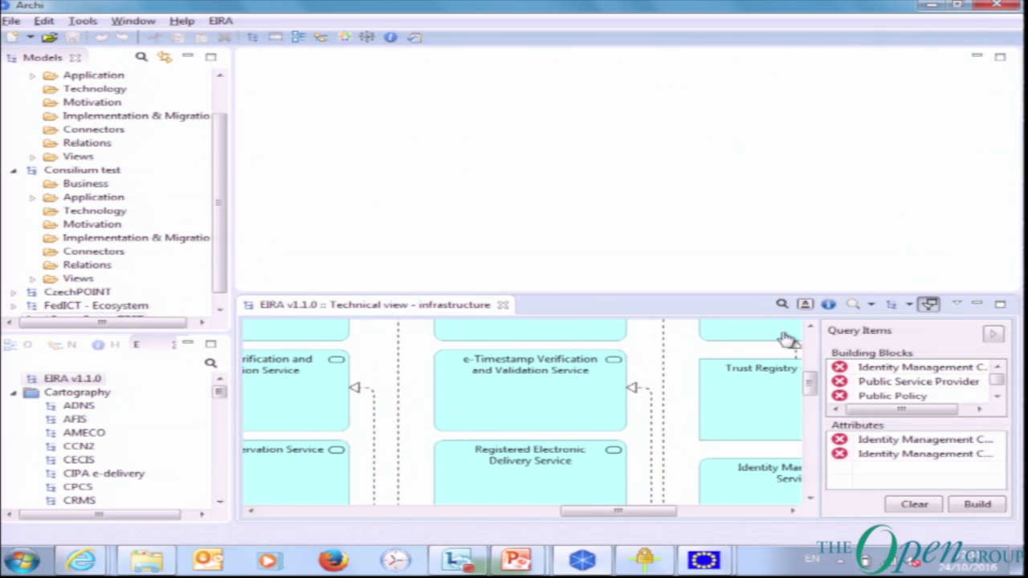
drag(647, 515, 602, 513)
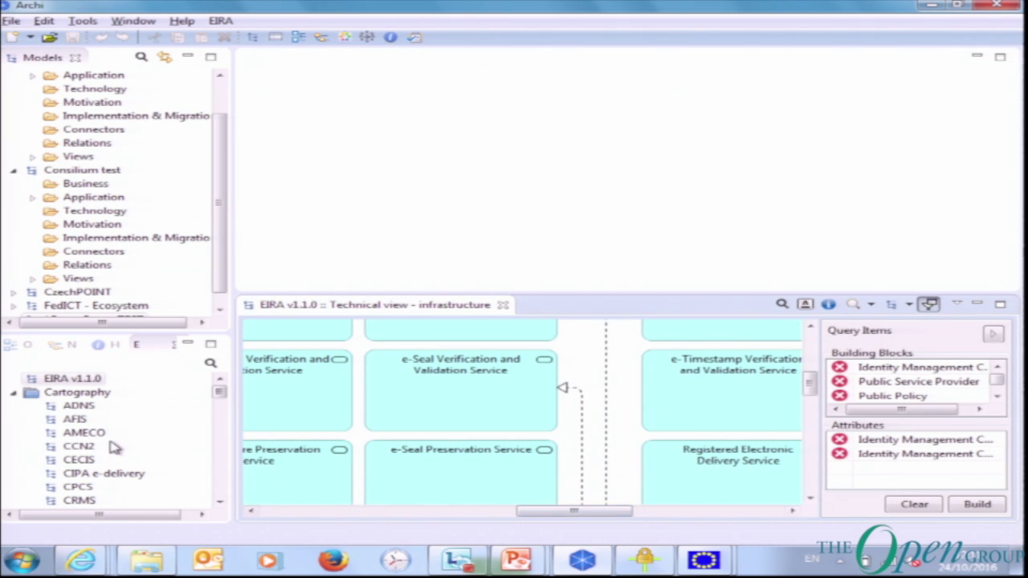
click(15, 392)
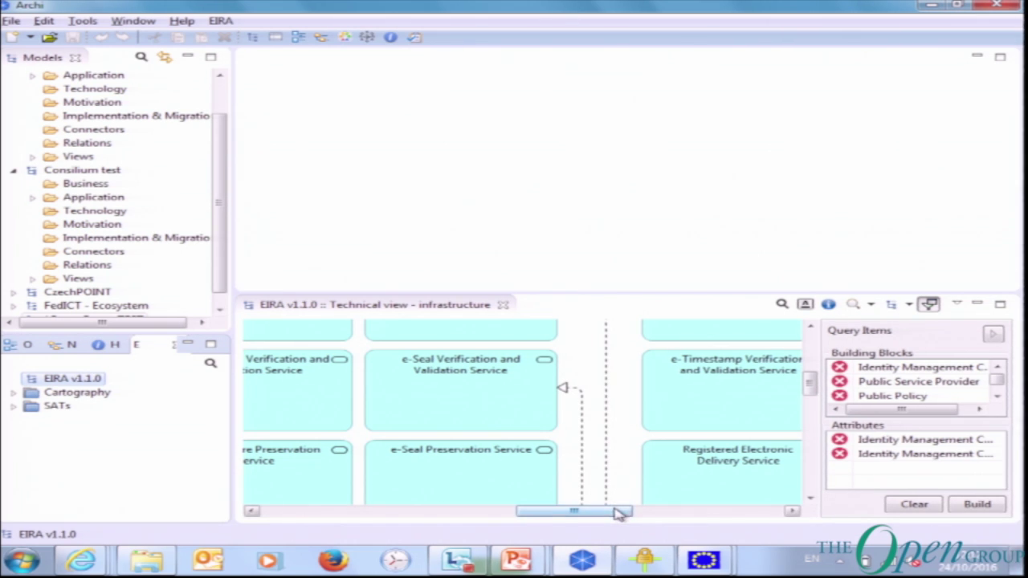
drag(616, 511, 770, 526)
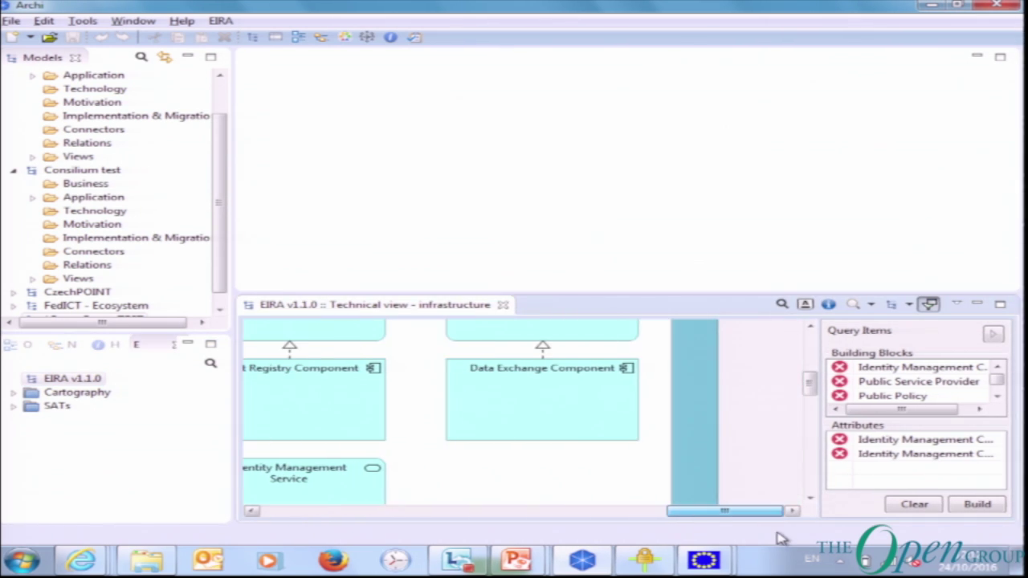
drag(809, 389, 808, 413)
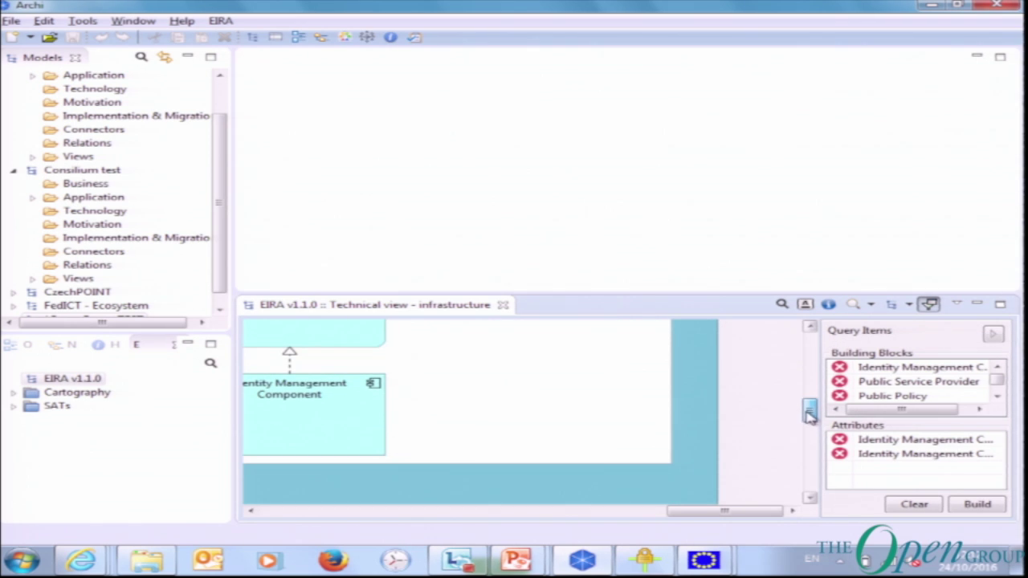
click(72, 382)
Step: Create a new solution from EIRA v1.1.0 and save it as TEST OPEN GROUP II.archimate
right_click(75, 384)
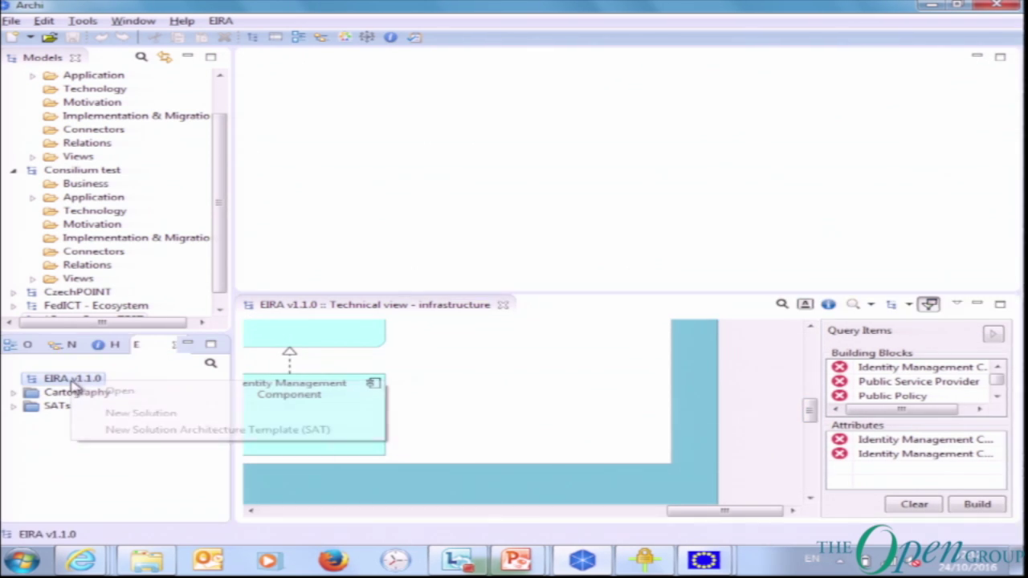
click(121, 416)
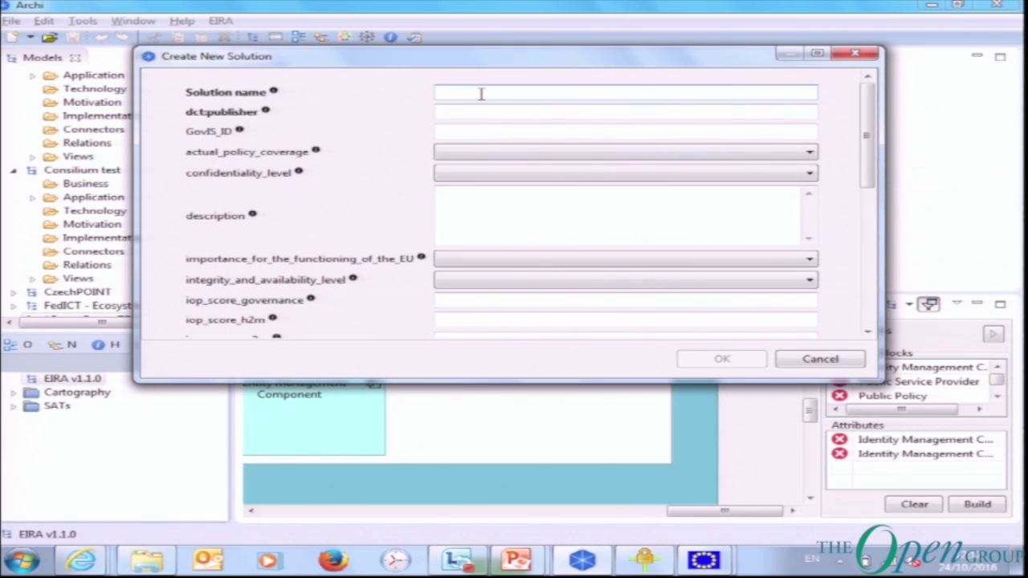
text(TEST OPEN GROUP II)
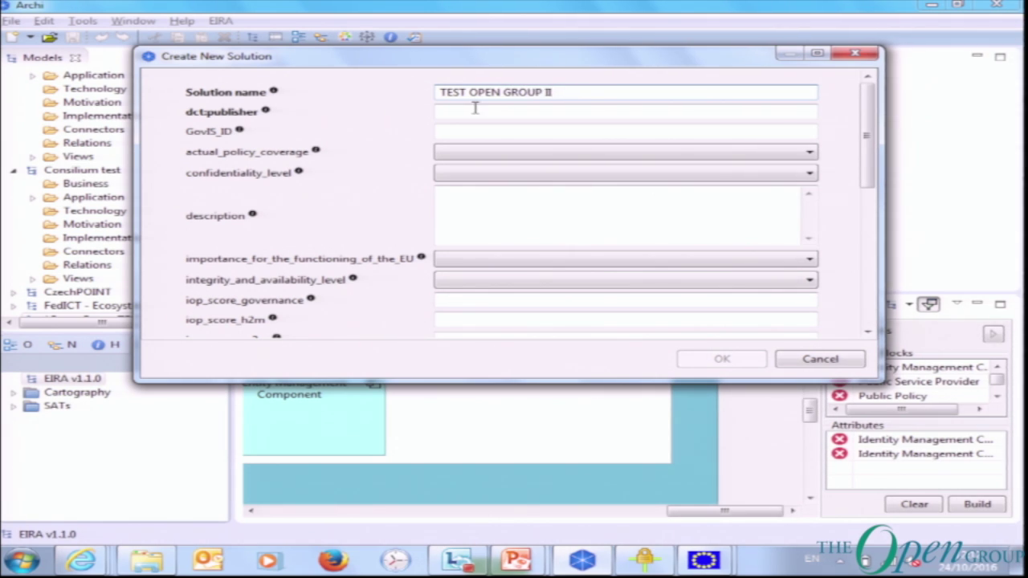
right_click(474, 110)
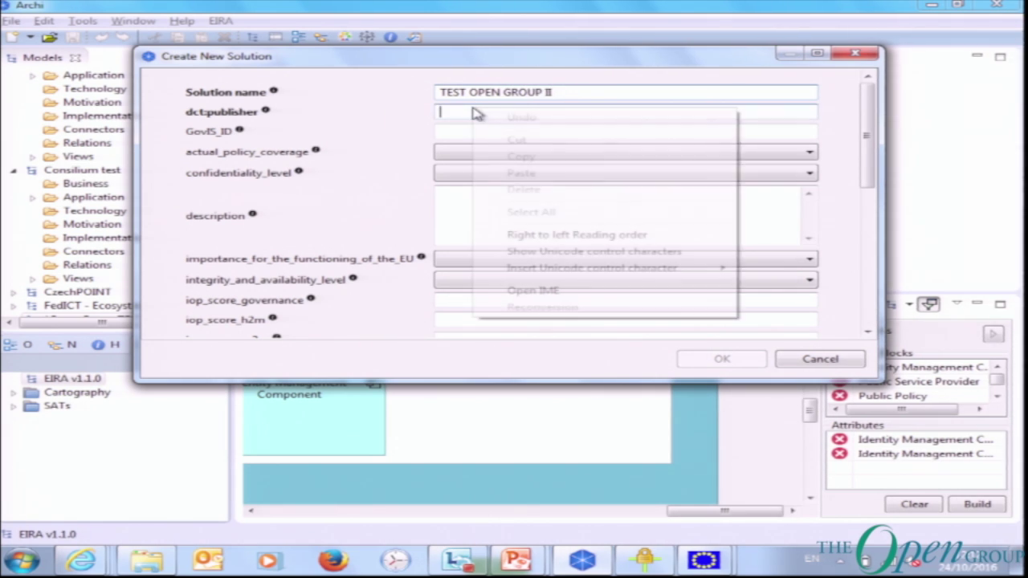
click(474, 108)
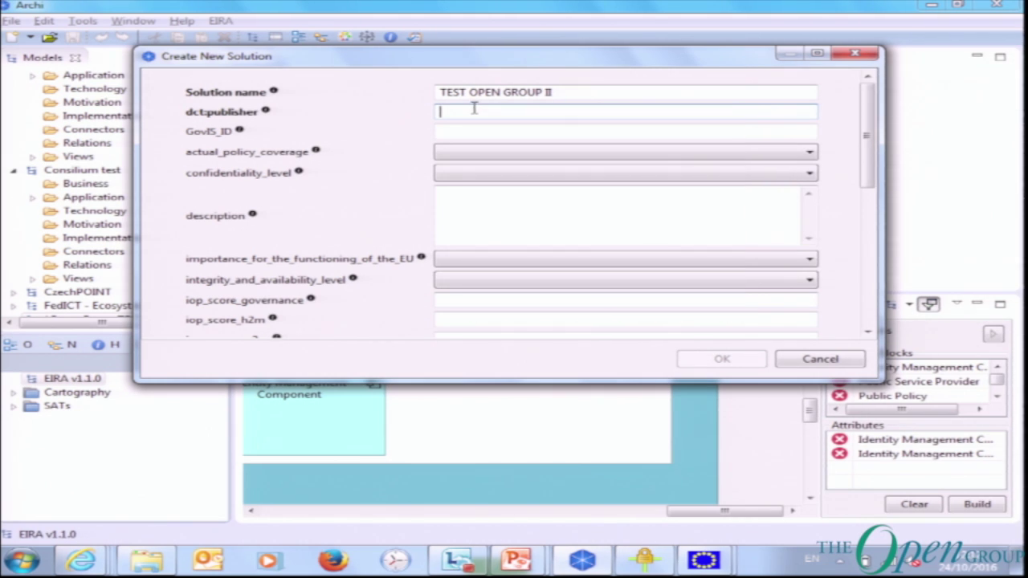
text(Raul)
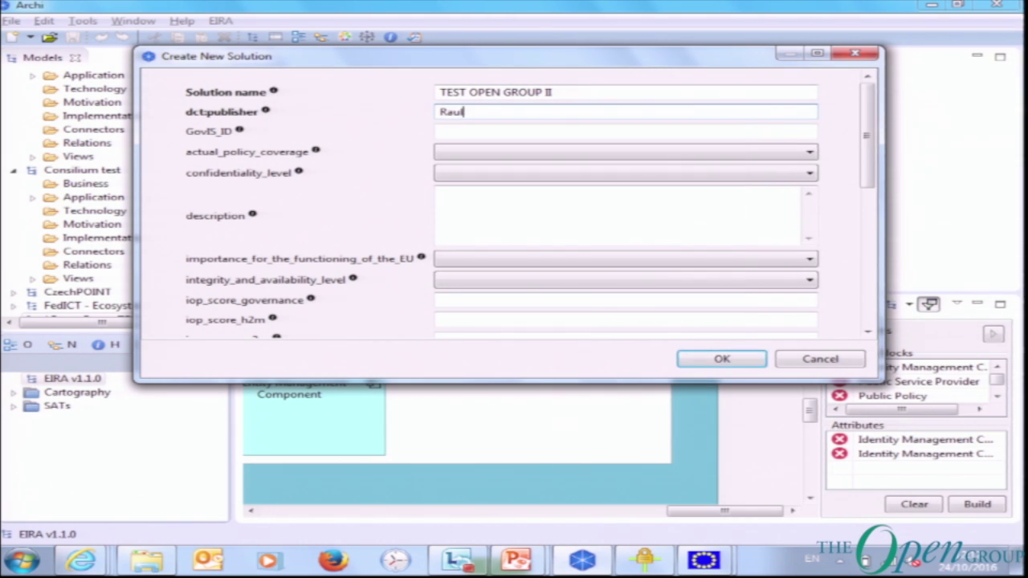
click(733, 360)
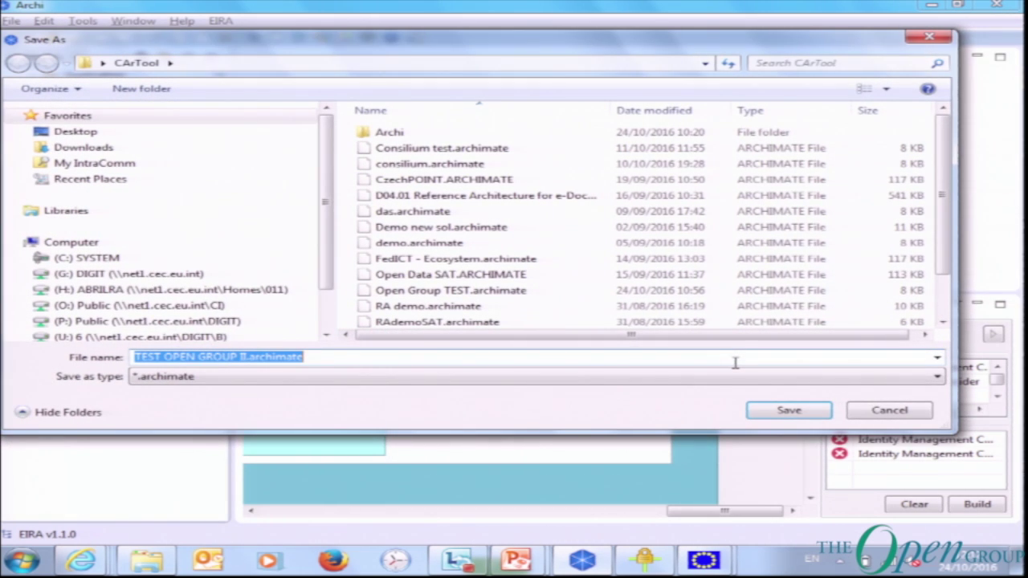
click(818, 413)
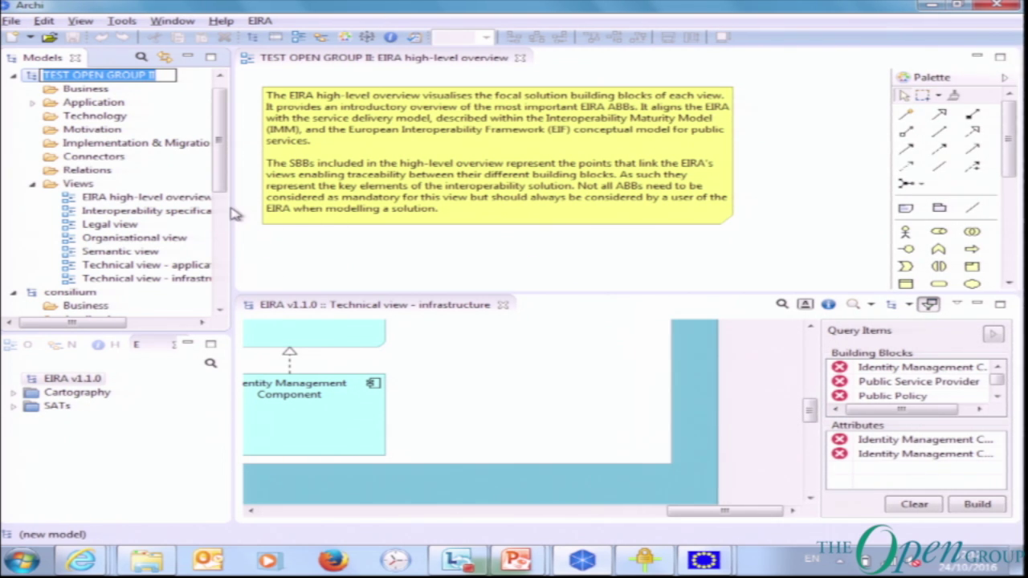
Step: Confirm the name TEST OPEN GROUP II and open the model's Technical view - infrastructure diagram
key(Return)
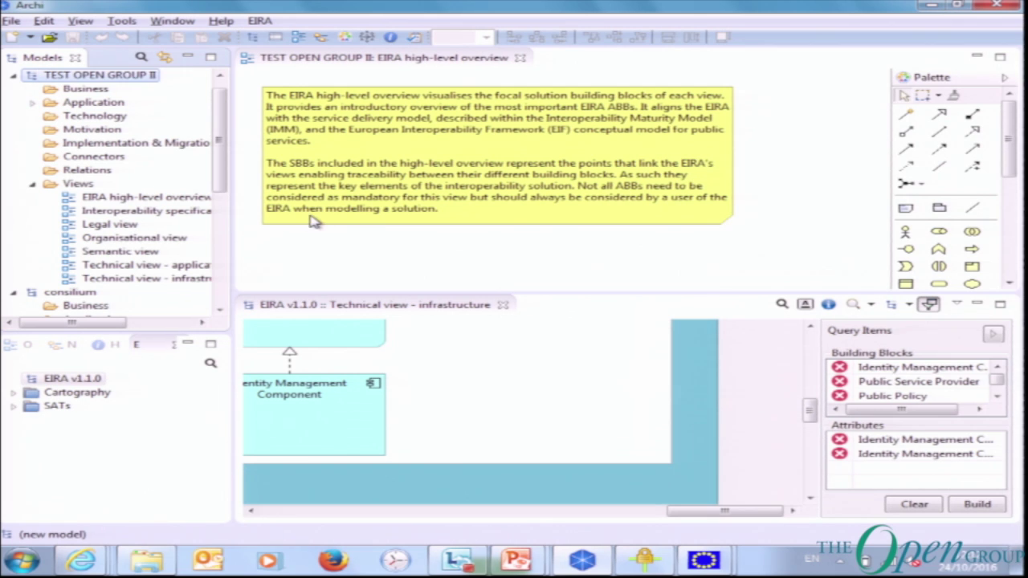
right_click(222, 181)
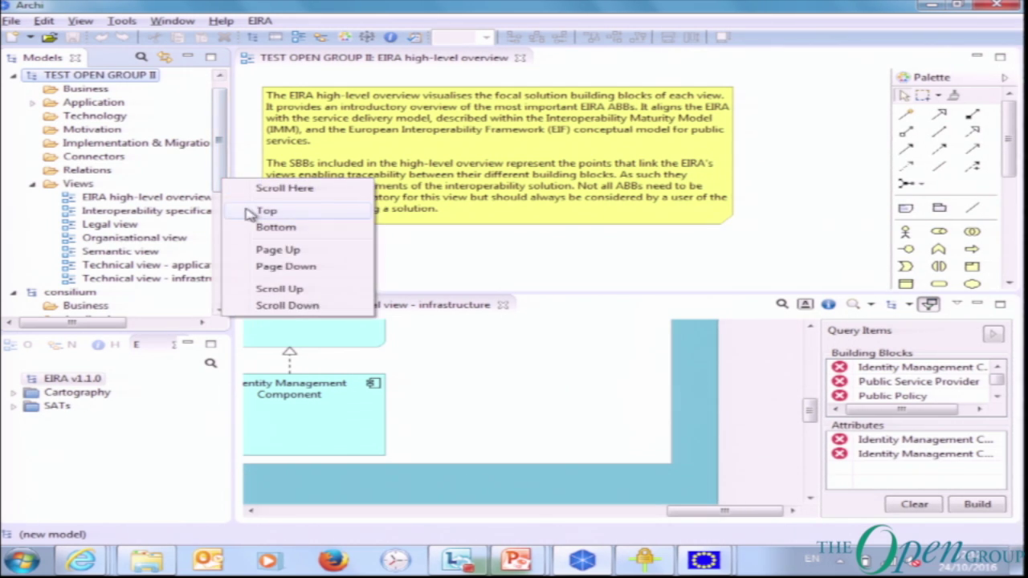
click(148, 279)
right_click(149, 280)
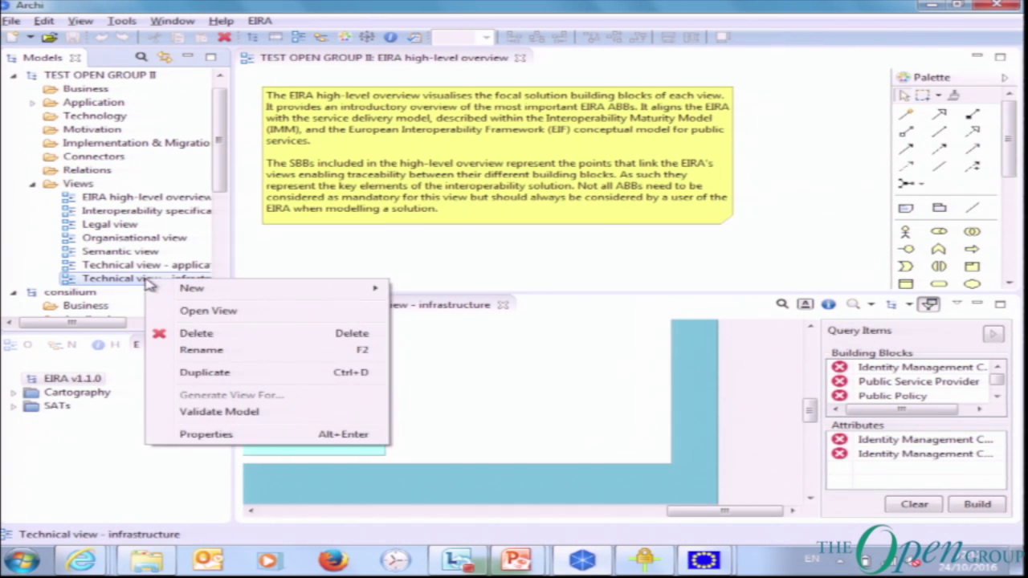
click(216, 312)
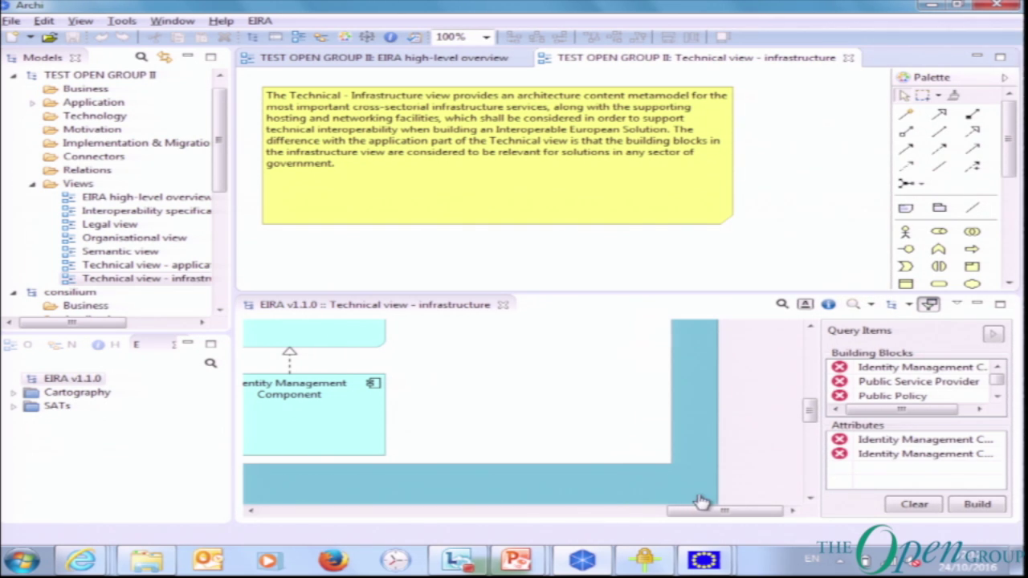
drag(713, 512, 645, 522)
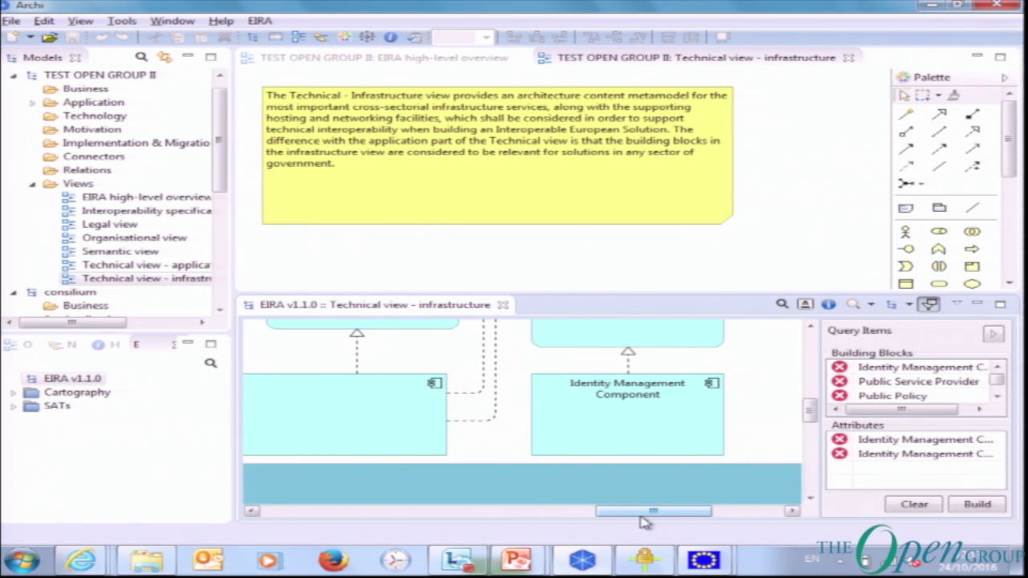
Step: Add an Identity Management Component named 'ECAS - Identity management service' to the diagram
right_click(661, 417)
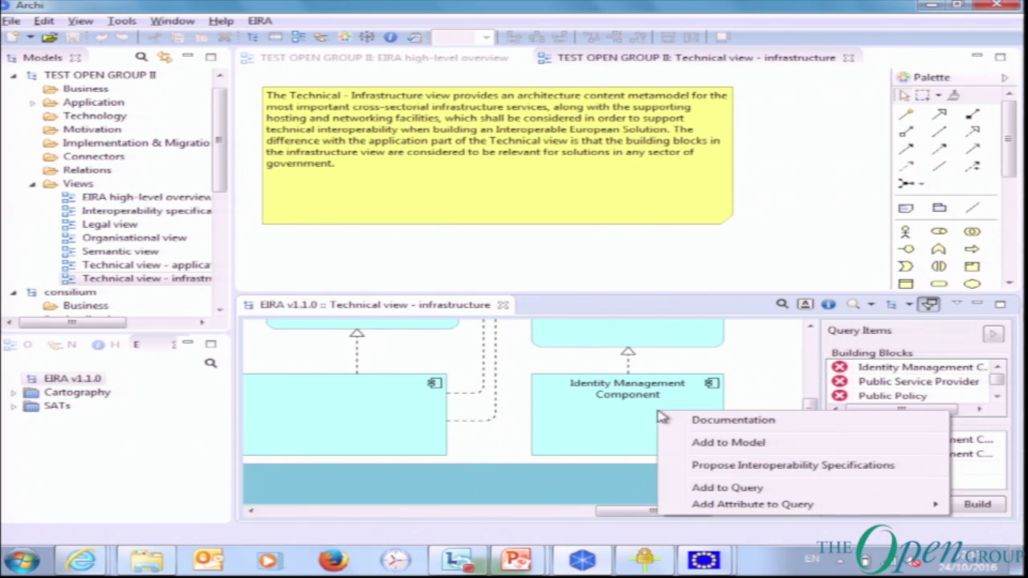
click(718, 448)
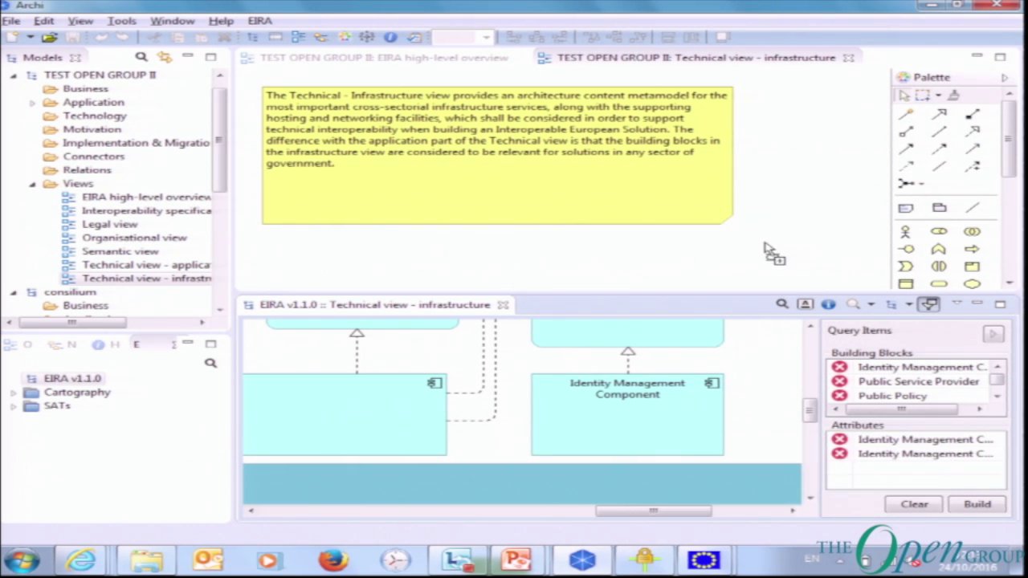
drag(766, 251, 768, 270)
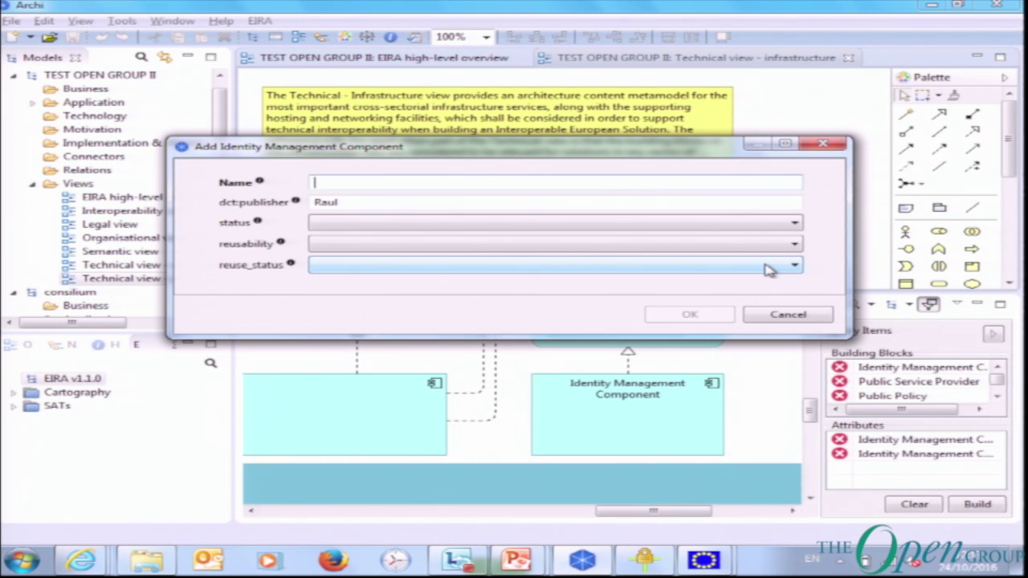
text(i)
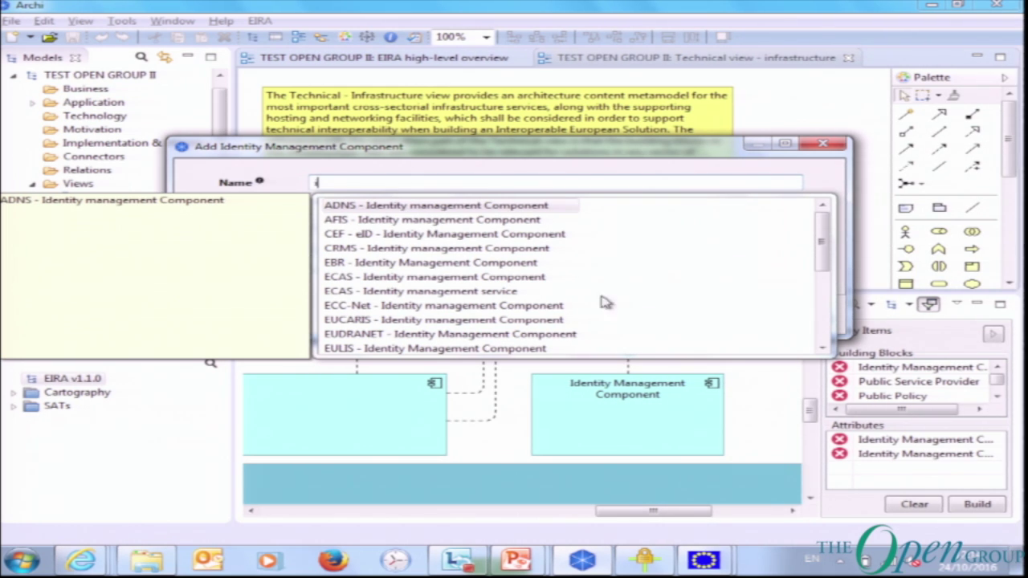
click(486, 295)
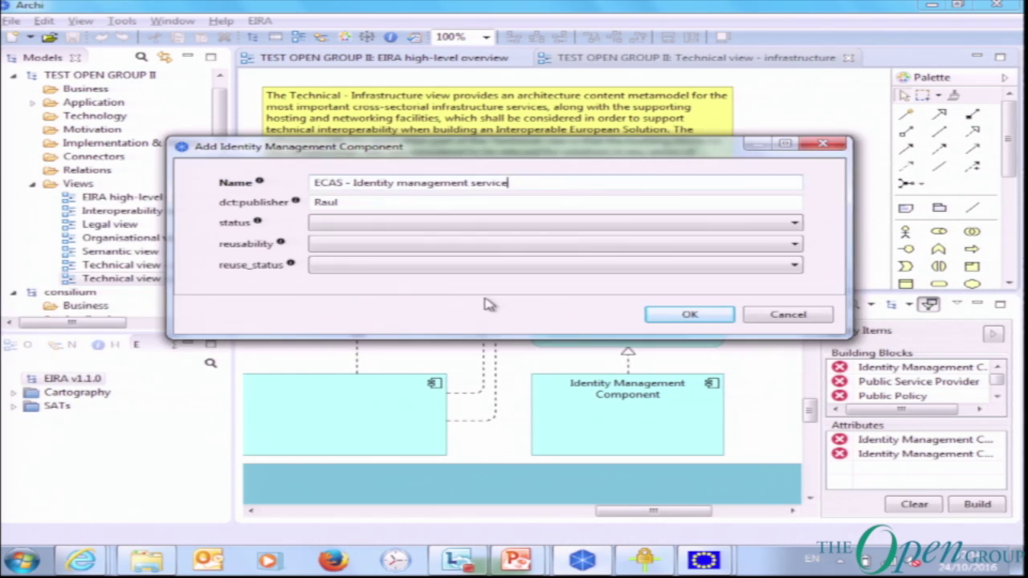
click(688, 315)
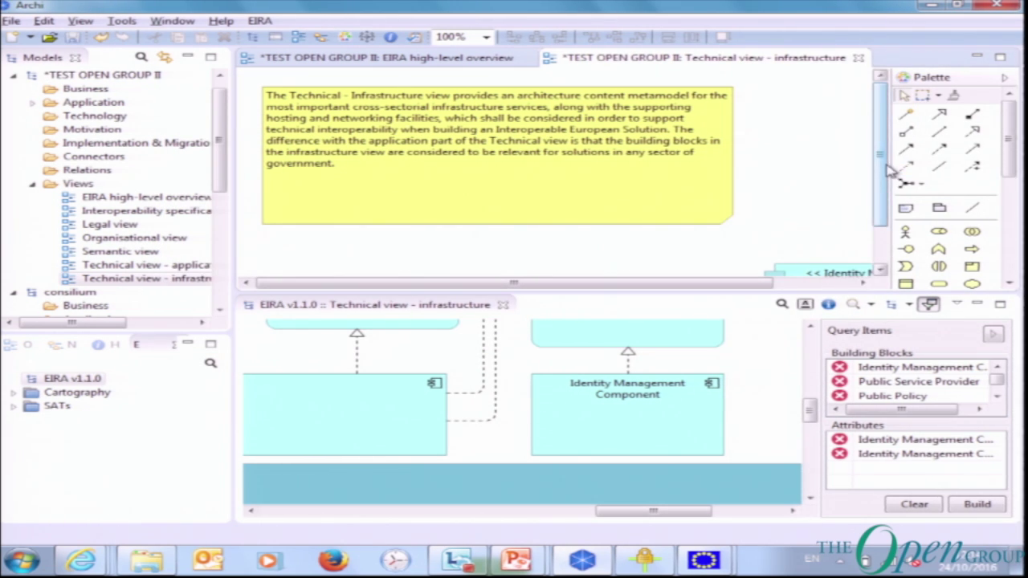
drag(881, 165, 881, 216)
drag(693, 283, 792, 291)
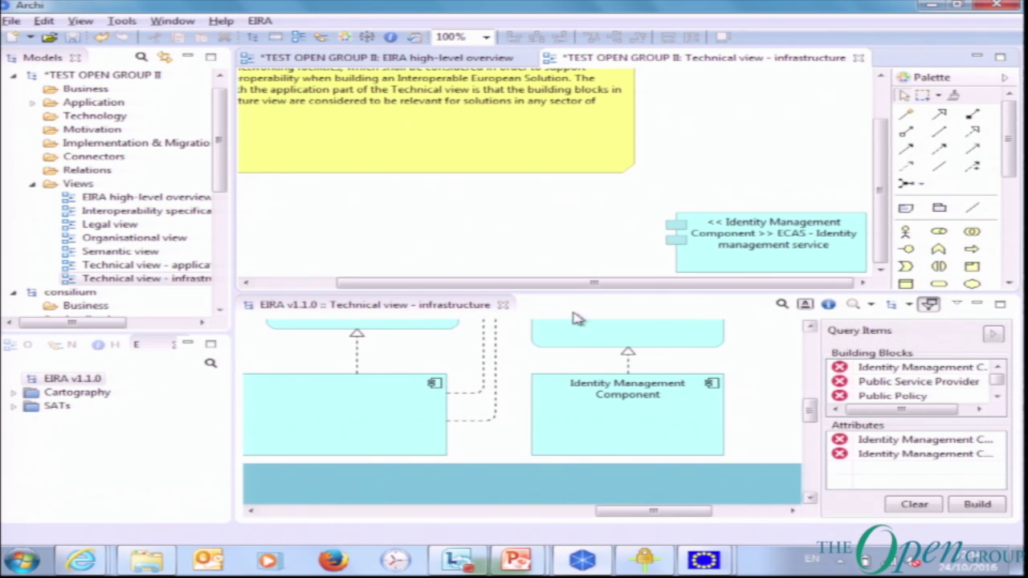
Step: Switch the EIRA reference diagram to the Legal view and clear the query items list
click(931, 305)
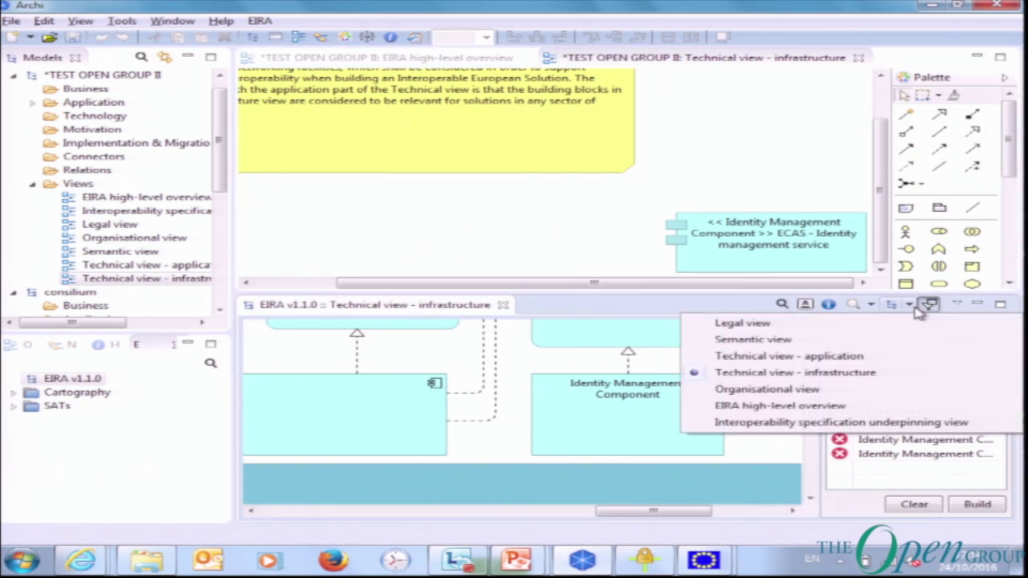
click(836, 322)
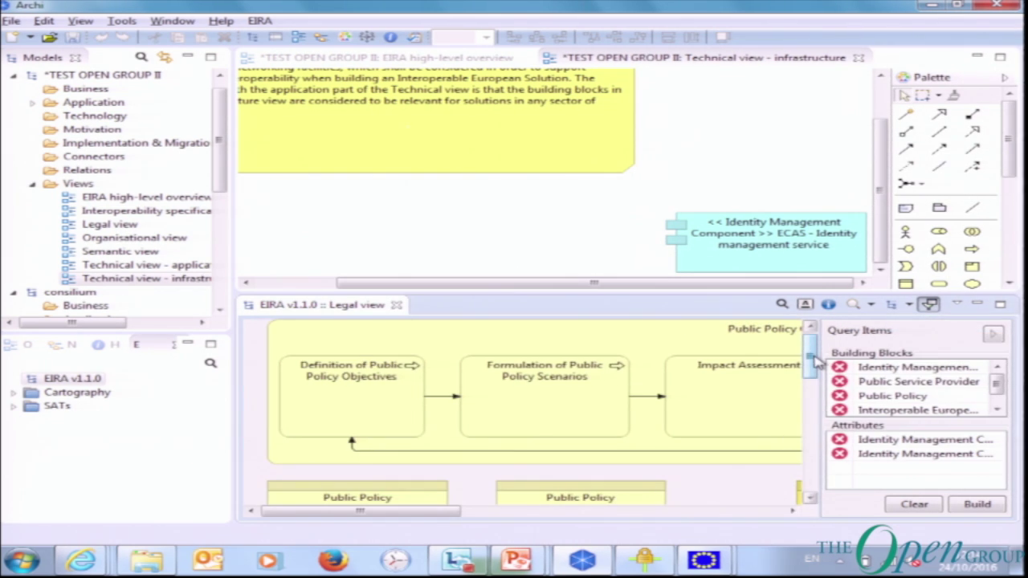
scroll(815, 361, down, 4)
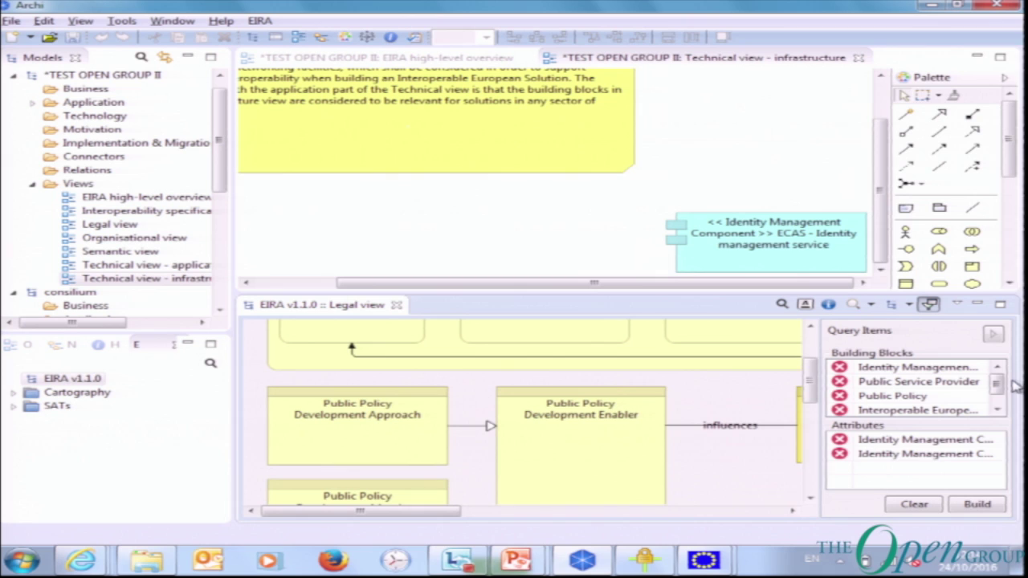
click(914, 505)
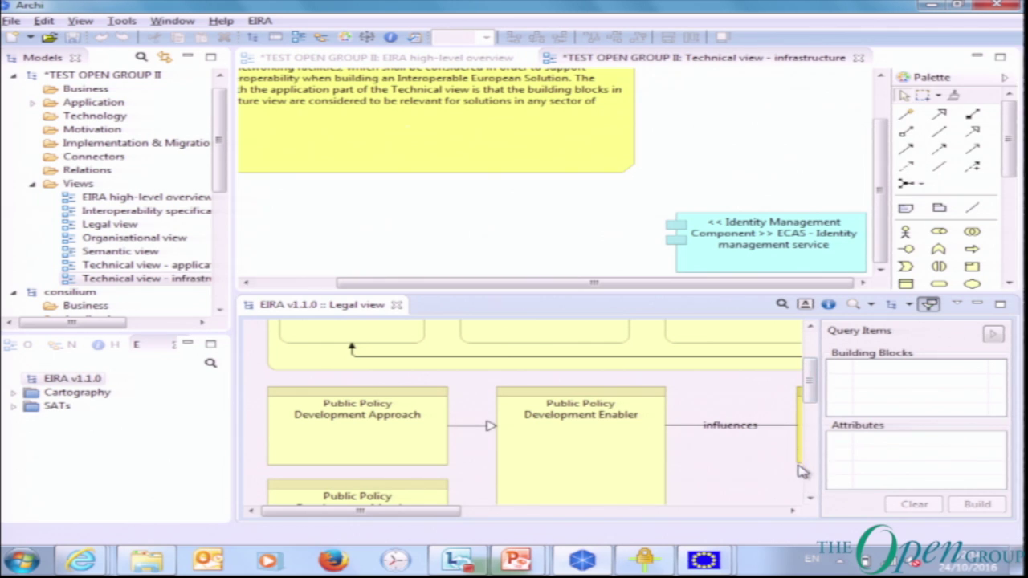
Step: Pan the Legal view diagram to bring the Public Policy box into sight
drag(808, 395, 809, 436)
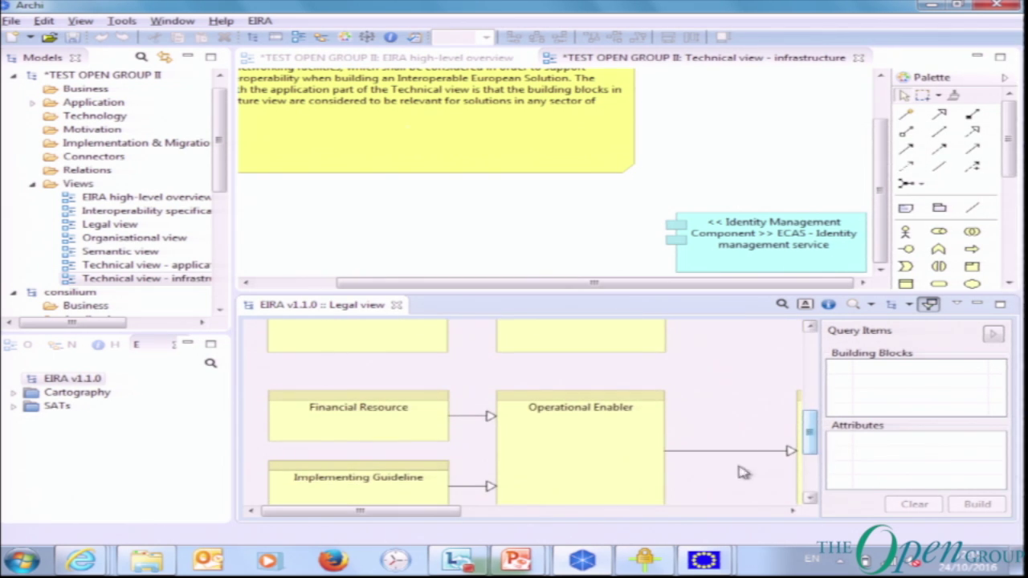
drag(449, 512, 813, 488)
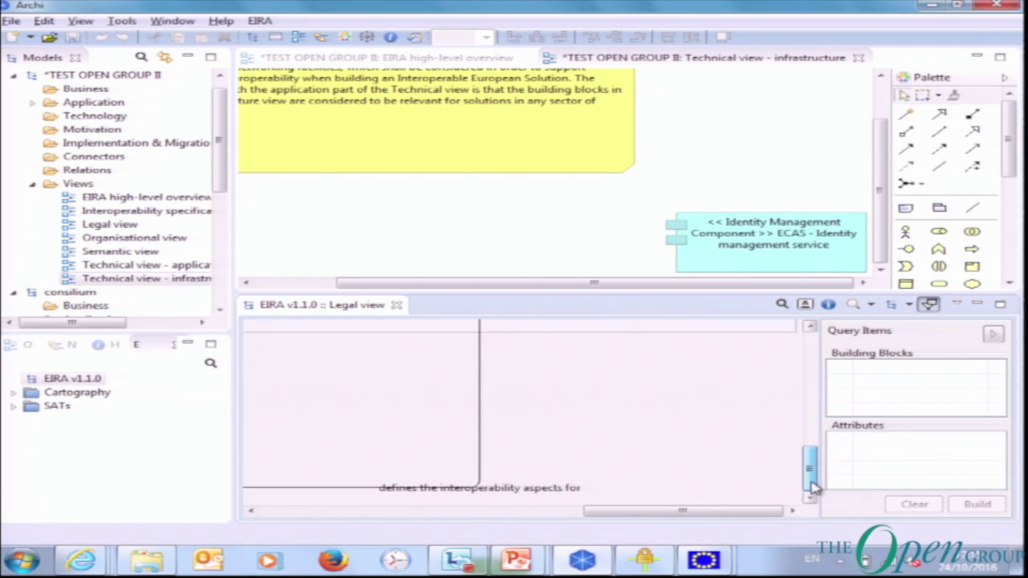
drag(734, 514, 587, 504)
drag(813, 469, 812, 380)
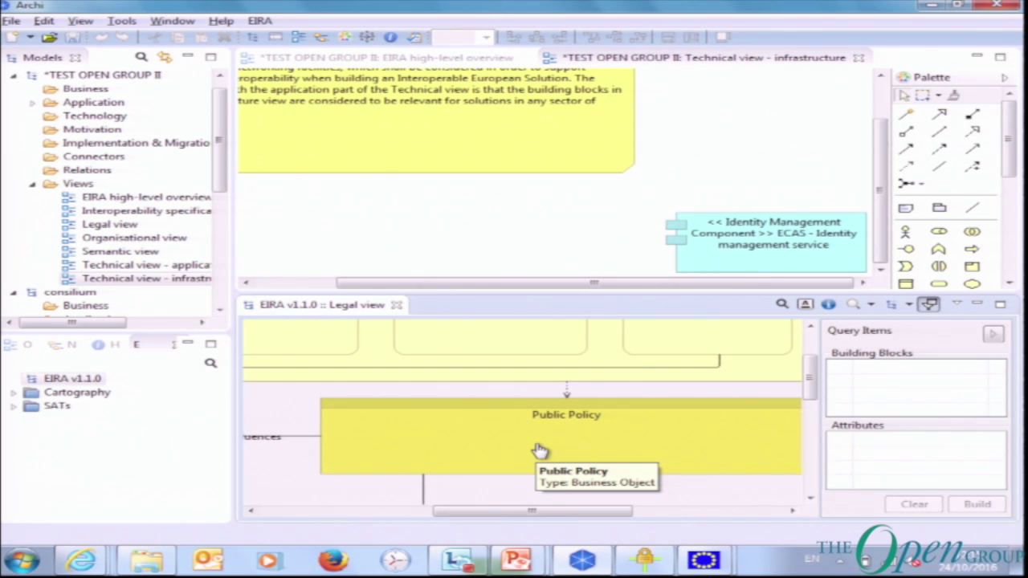
Step: Open the model's Legal view and add the Public Policy block named 'Regions and local development'
right_click(131, 228)
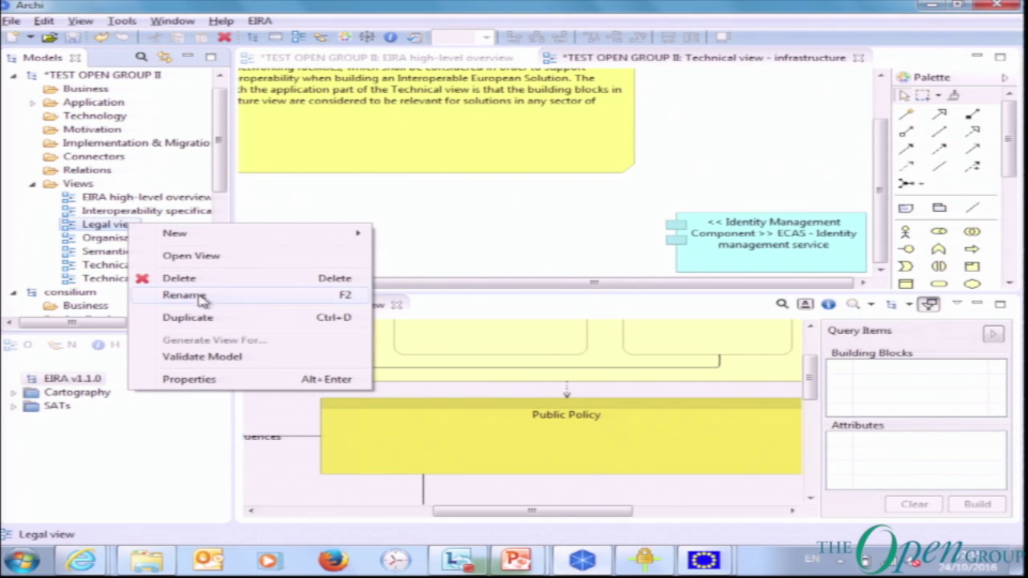
click(201, 255)
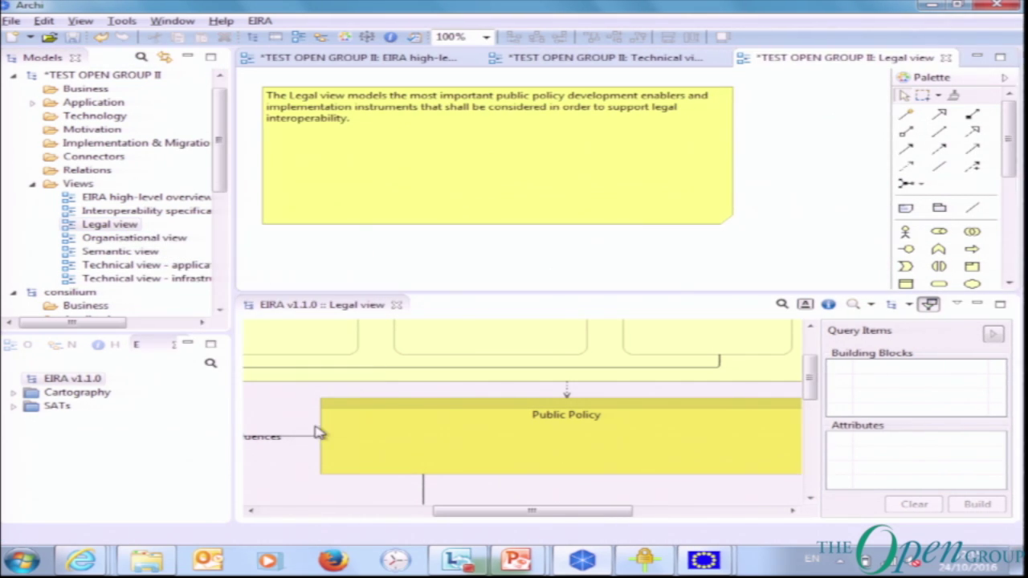
right_click(510, 422)
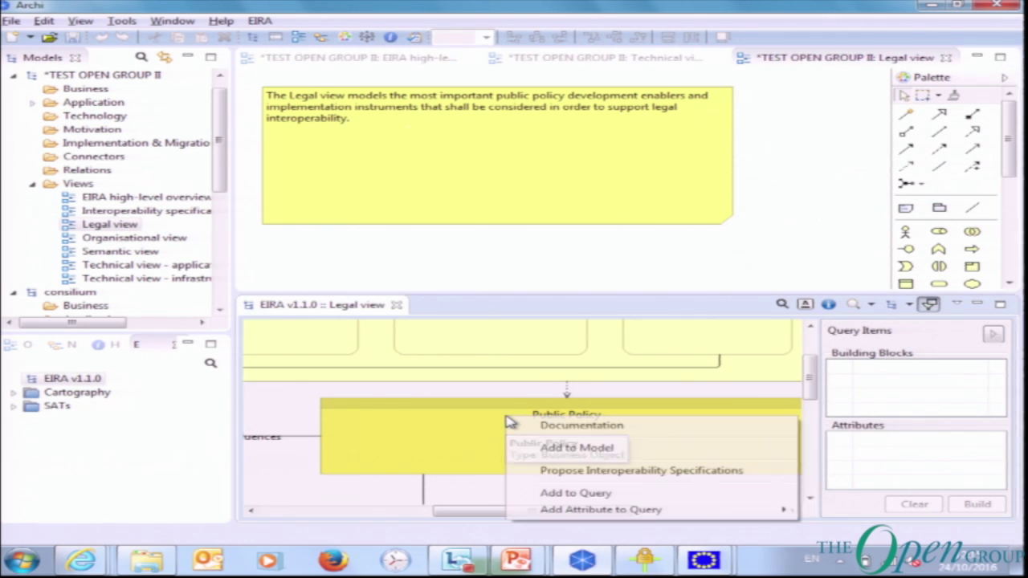
click(575, 450)
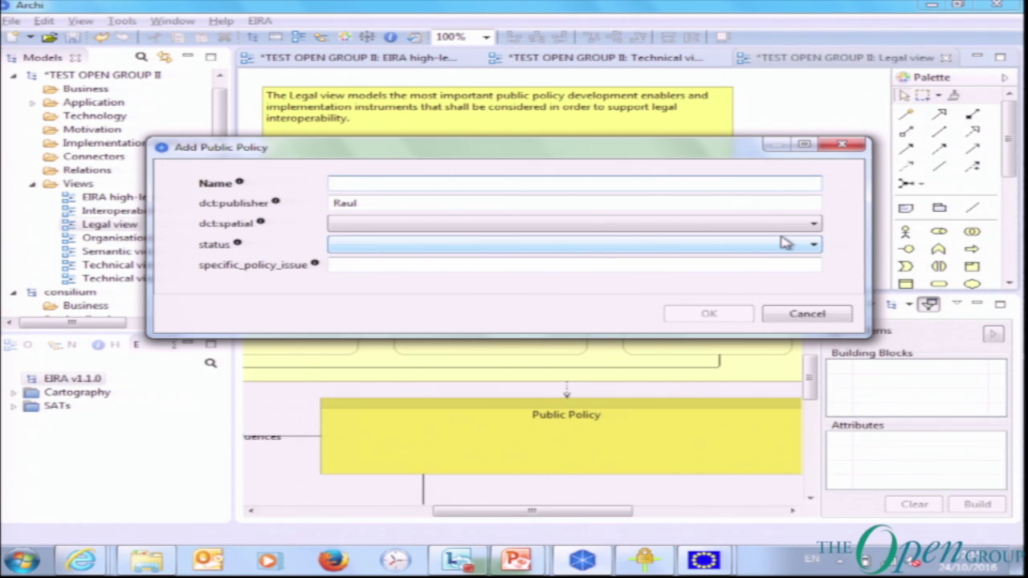
text(p)
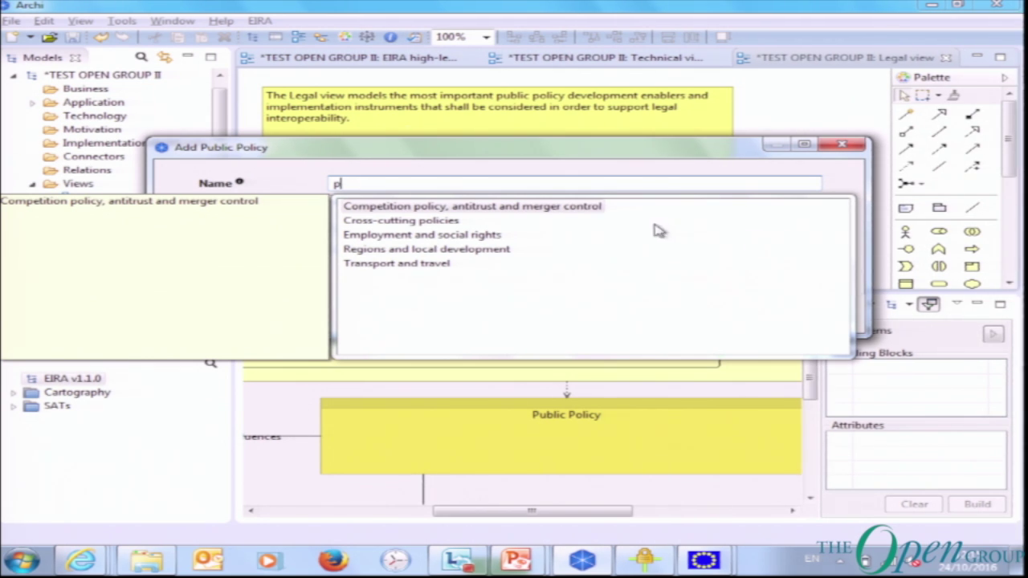
click(525, 252)
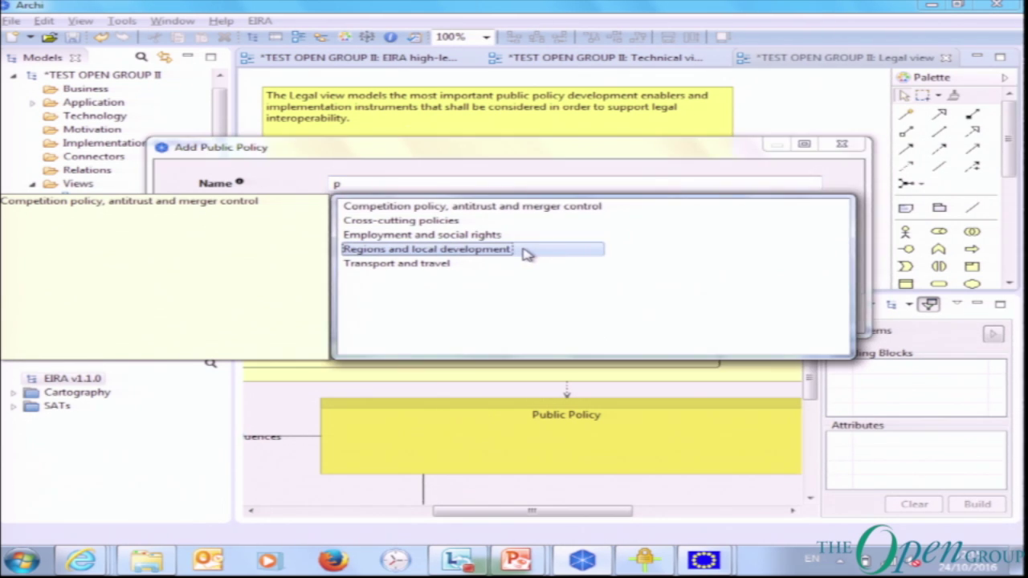
double_click(526, 252)
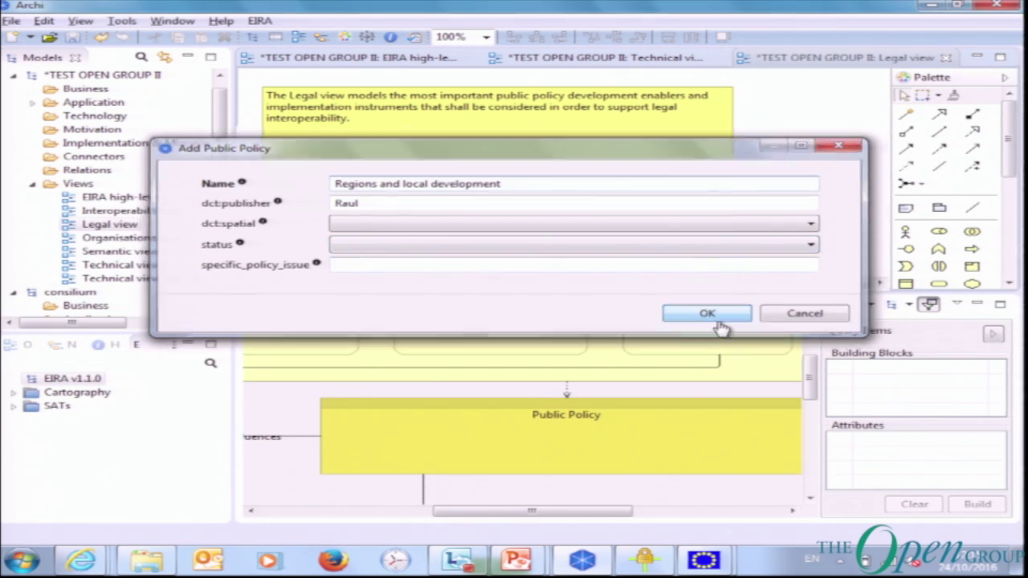
click(707, 313)
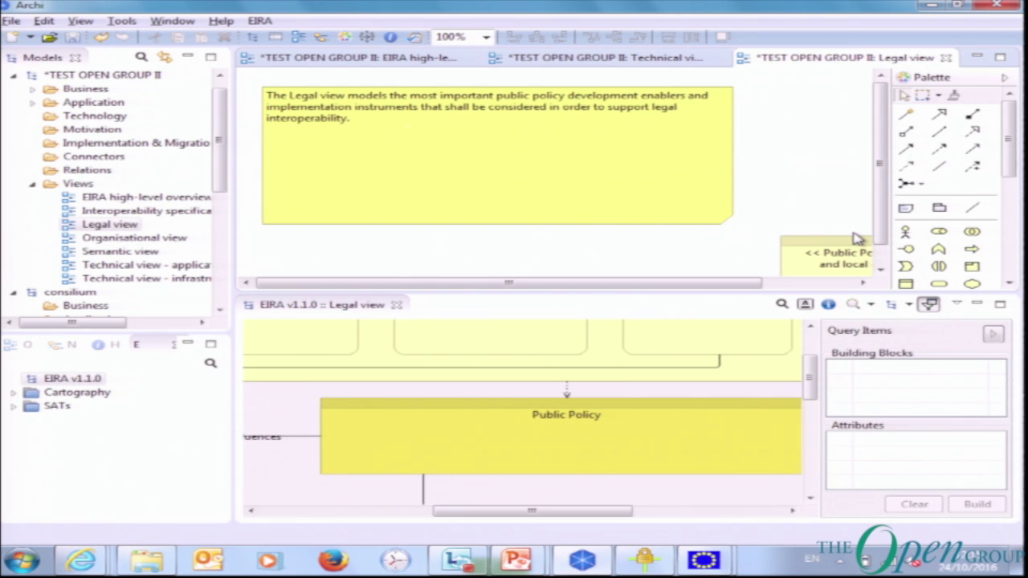